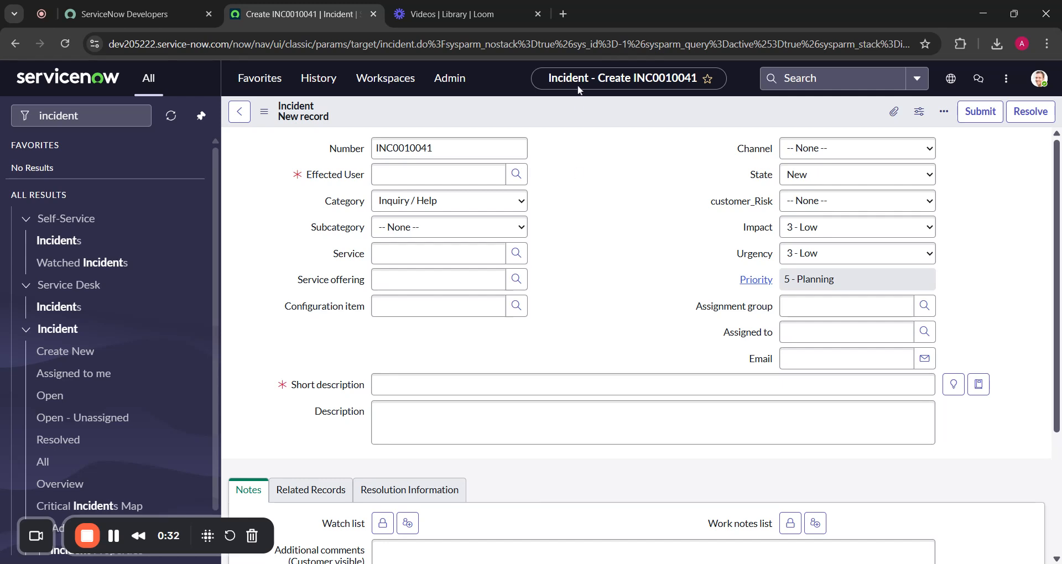
# Open the Incident form's configuration in Form Builder from the new incident record.
pyautogui.rightClick(570, 123)
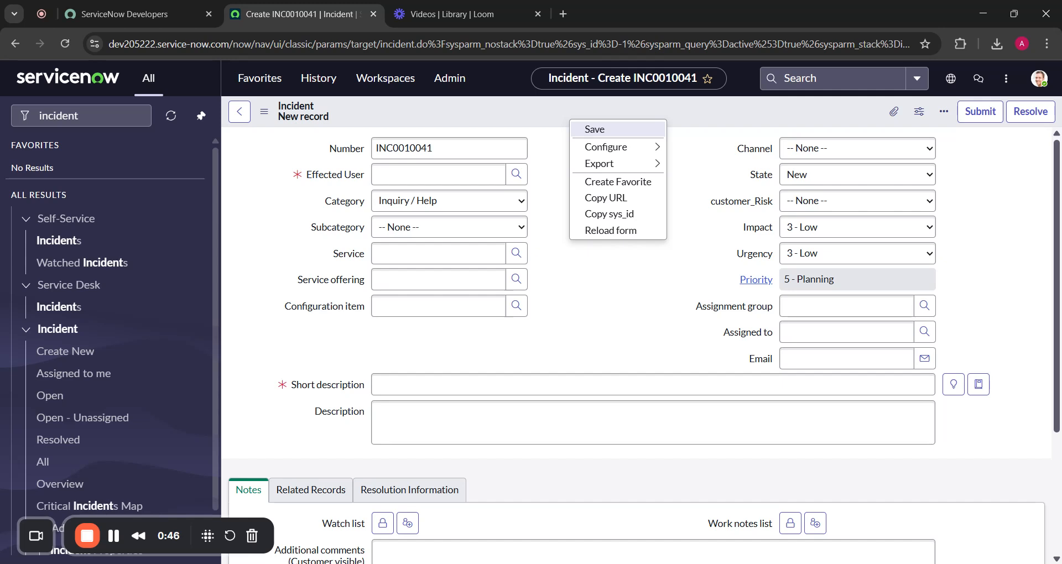
pyautogui.moveTo(598, 155)
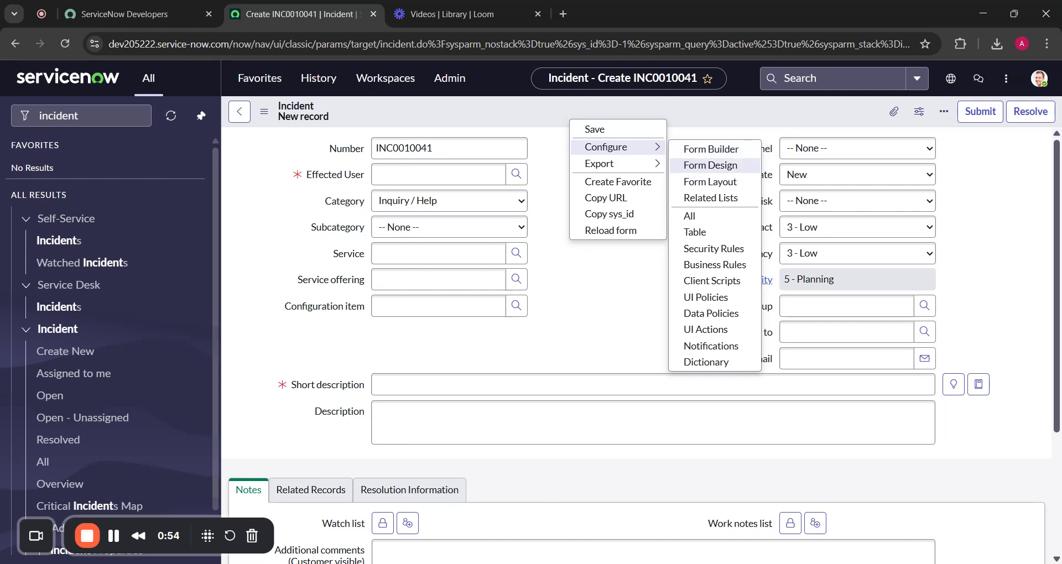
pyautogui.click(748, 151)
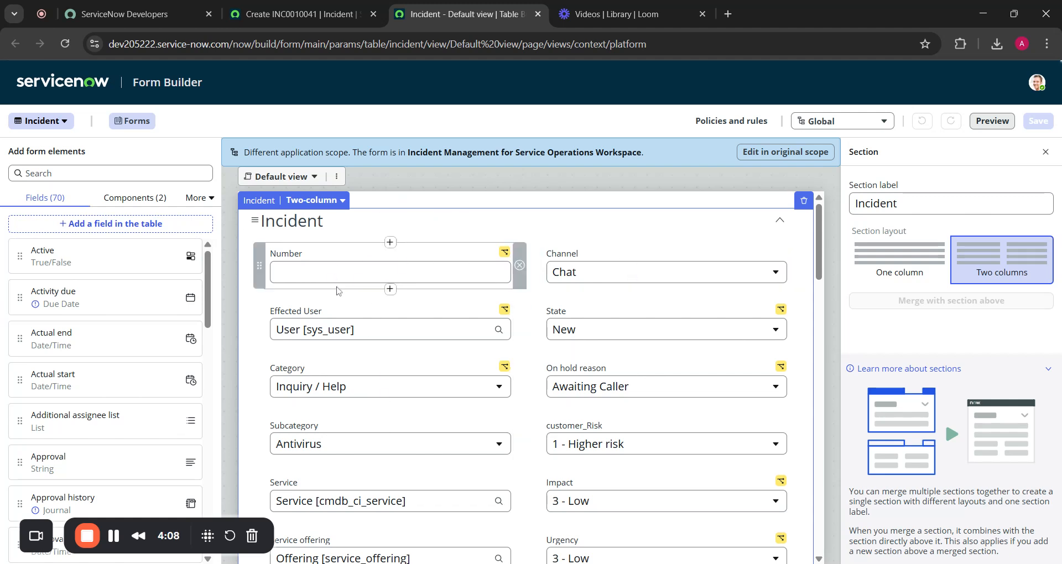
# Examine the fields and merged sections laid out in the Incident form's Default view.
pyautogui.scroll(-2, 334, 412)
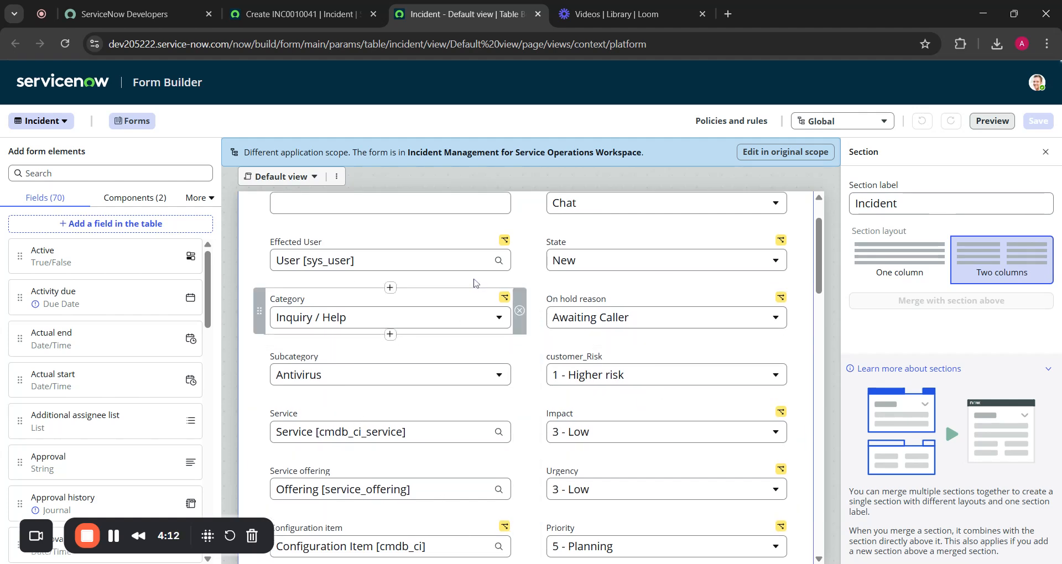
pyautogui.scroll(-10, 545, 329)
pyautogui.scroll(5, 545, 330)
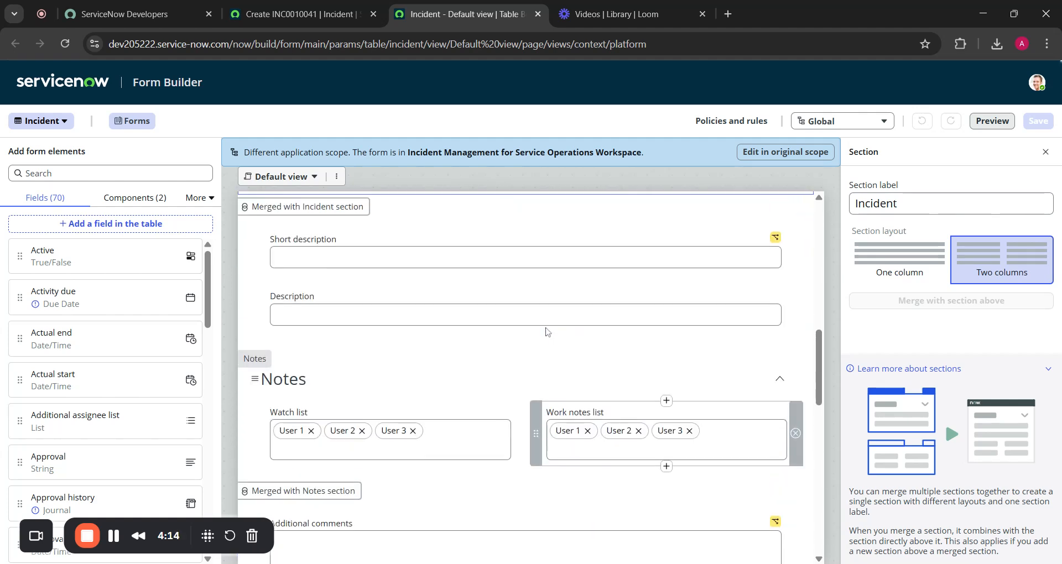
pyautogui.scroll(4, 546, 331)
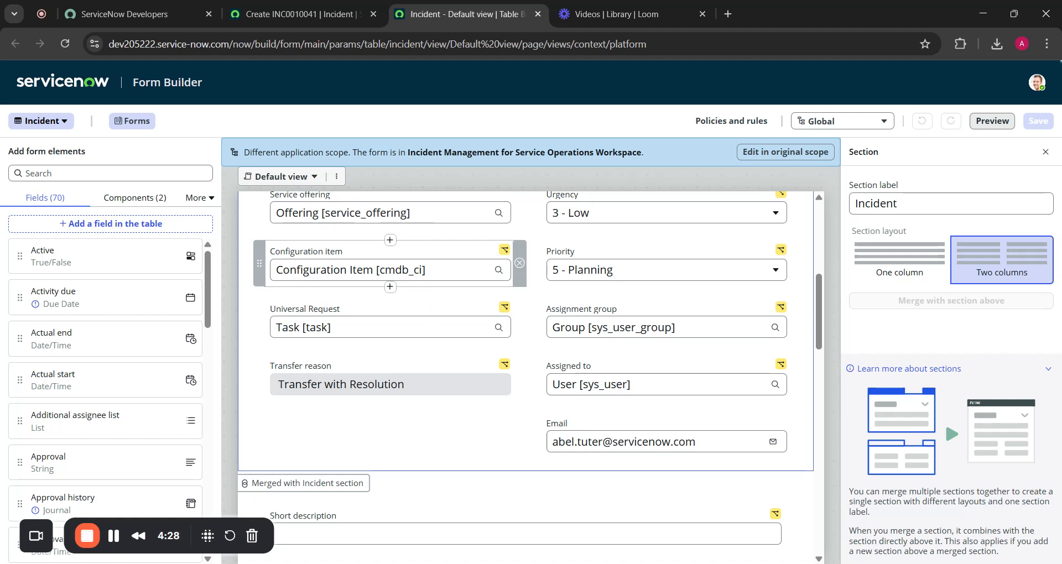
pyautogui.scroll(1, 333, 343)
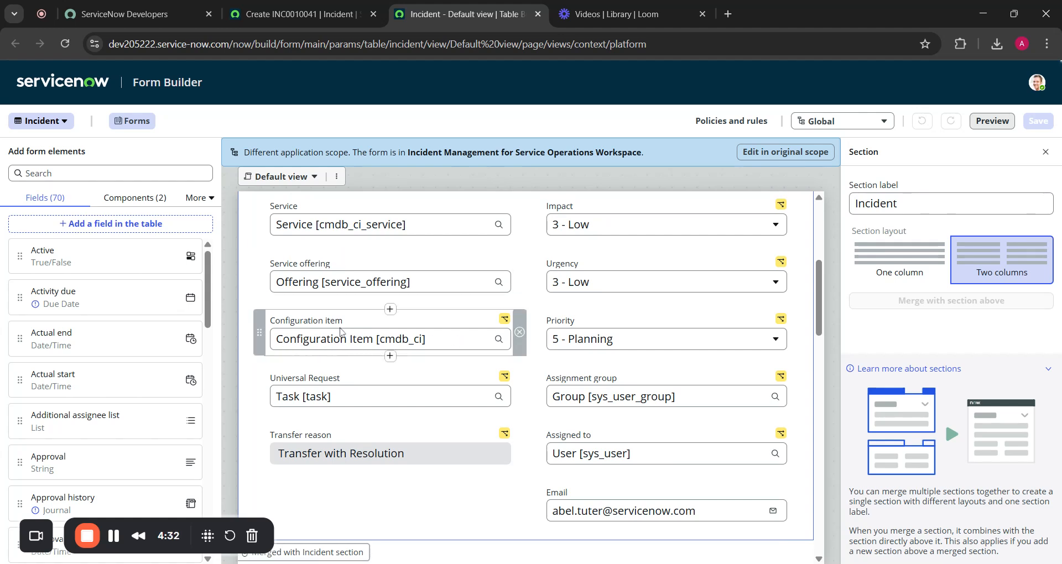
pyautogui.scroll(1, 395, 340)
pyautogui.scroll(4, 395, 341)
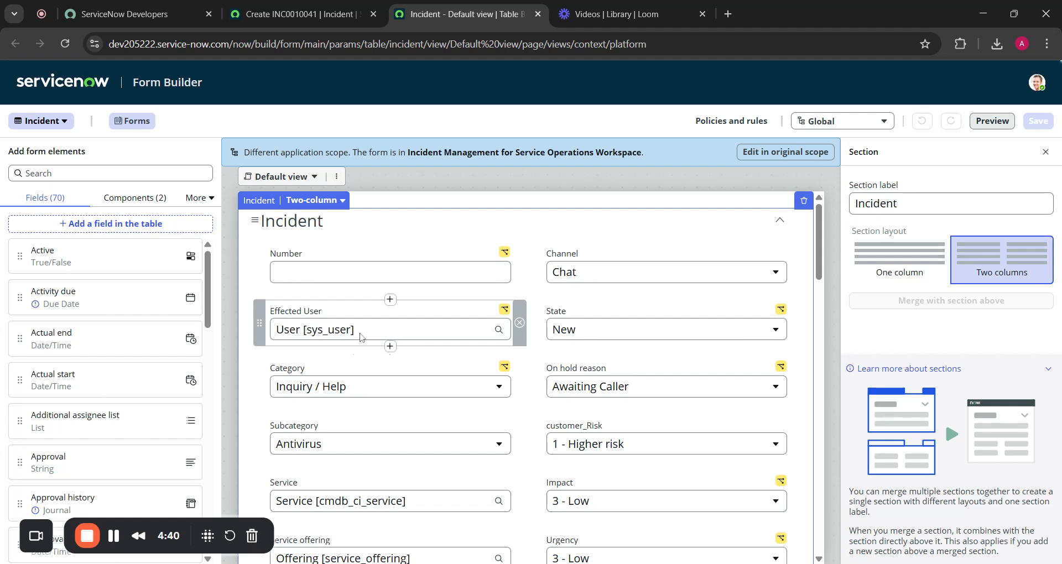
pyautogui.scroll(-3, 362, 357)
pyautogui.scroll(-8, 362, 357)
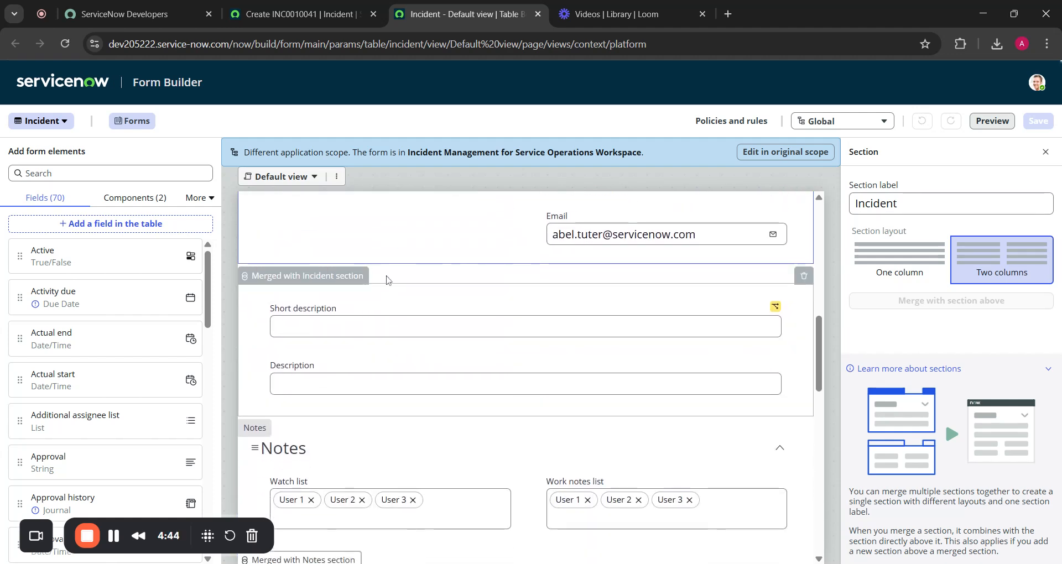
pyautogui.scroll(1, 354, 282)
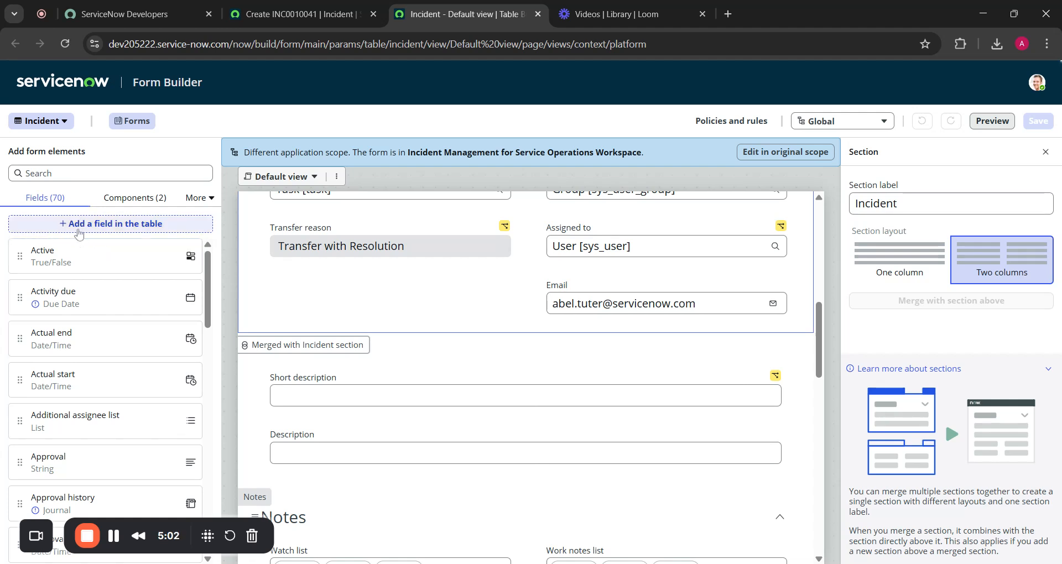
# Start a new field in the Incident table with the column label "ID Number".
pyautogui.click(145, 230)
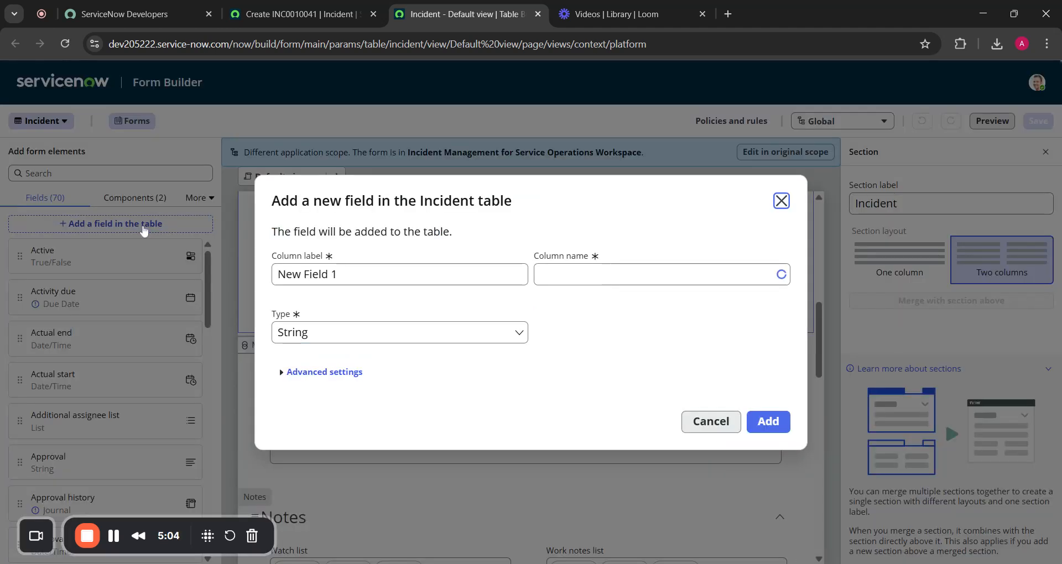
pyautogui.click(389, 278)
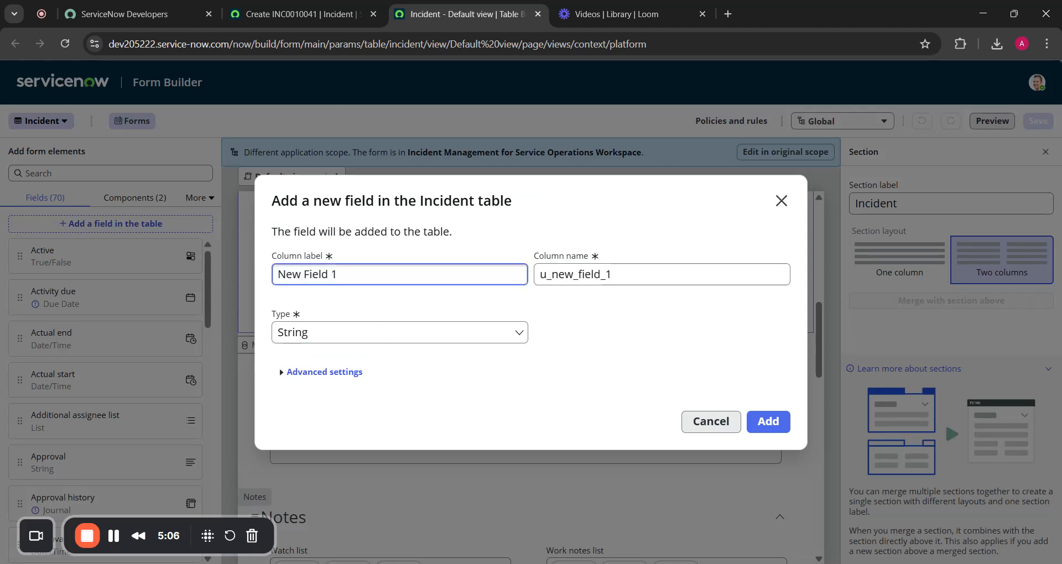
pyautogui.hotkey('ctrl', 'a')
pyautogui.press('BackSpace')
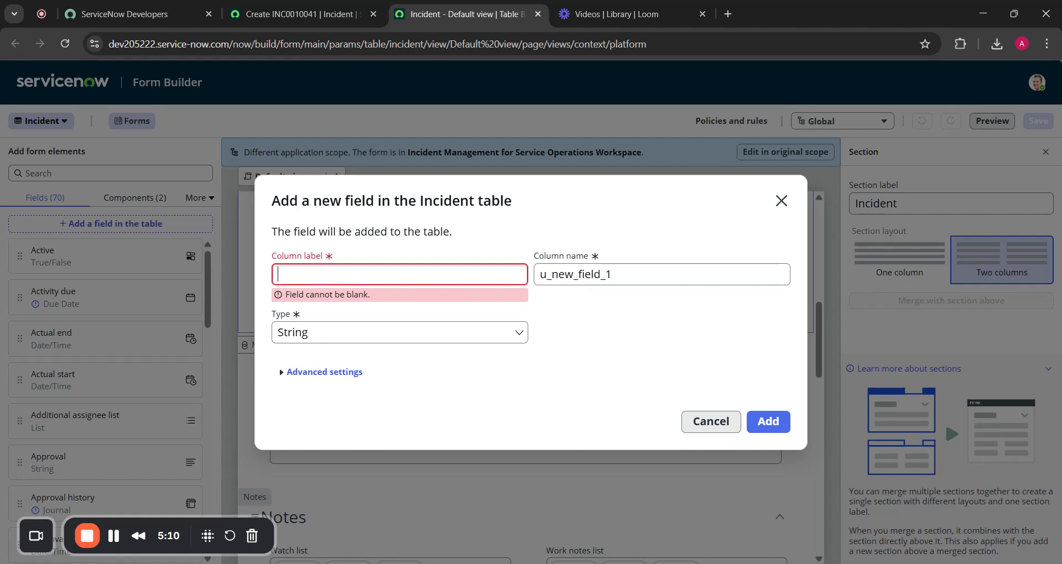
pyautogui.write('ID Number')
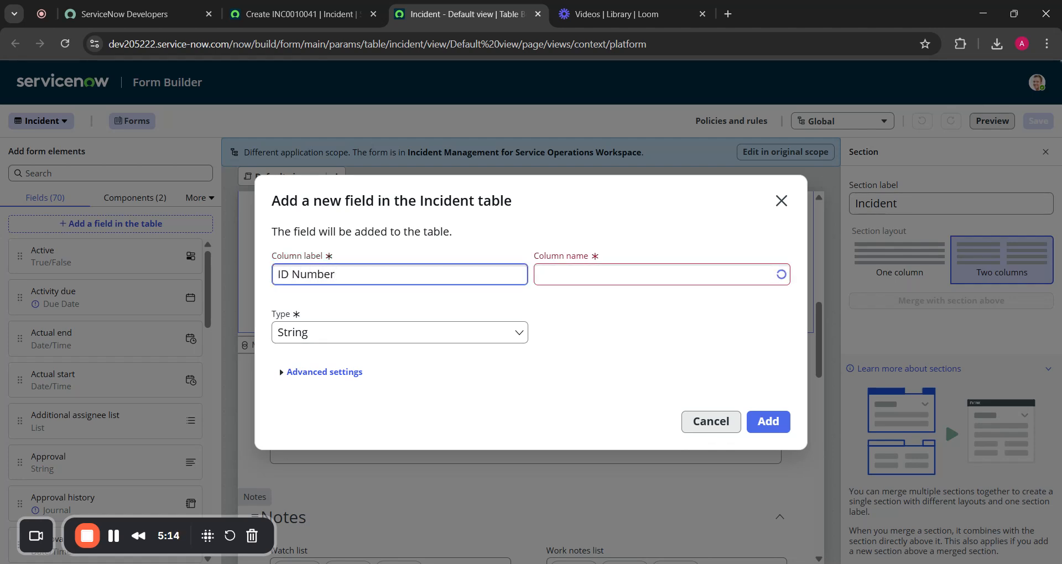
pyautogui.click(407, 314)
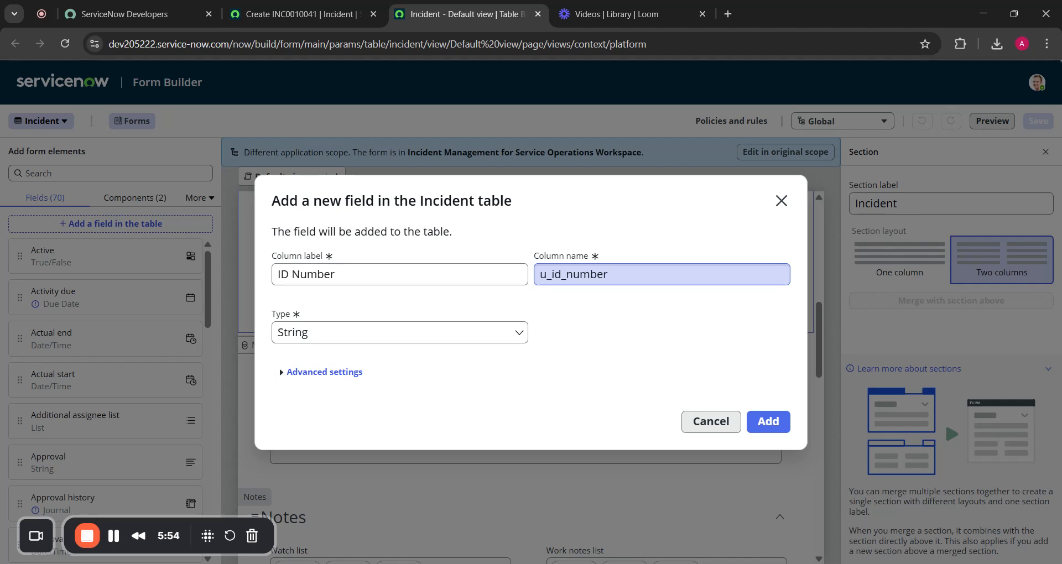
# Set the new field's type to Phone Number (E164).
pyautogui.click(398, 332)
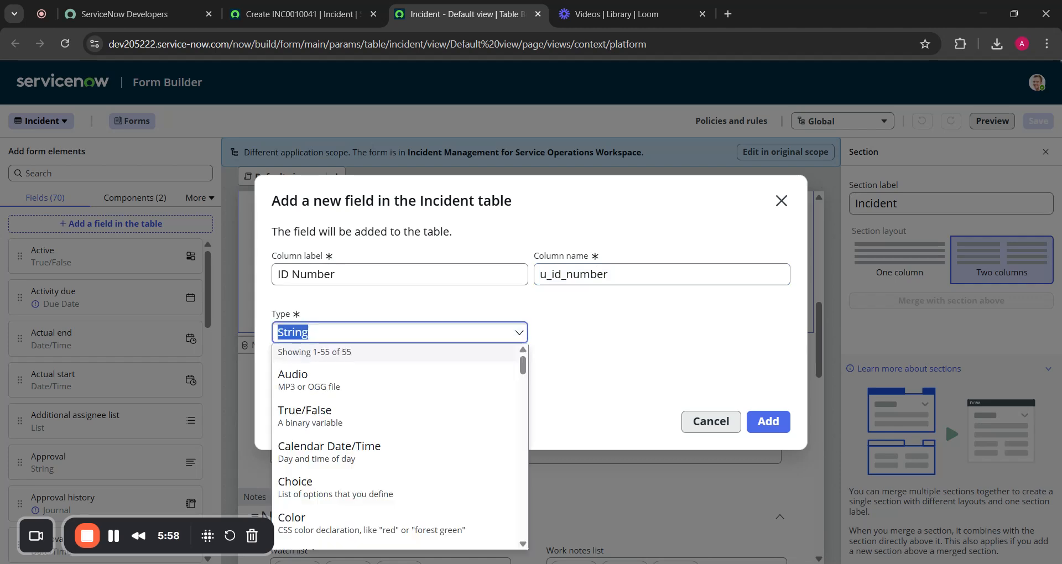
pyautogui.press('BackSpace')
pyautogui.write('number')
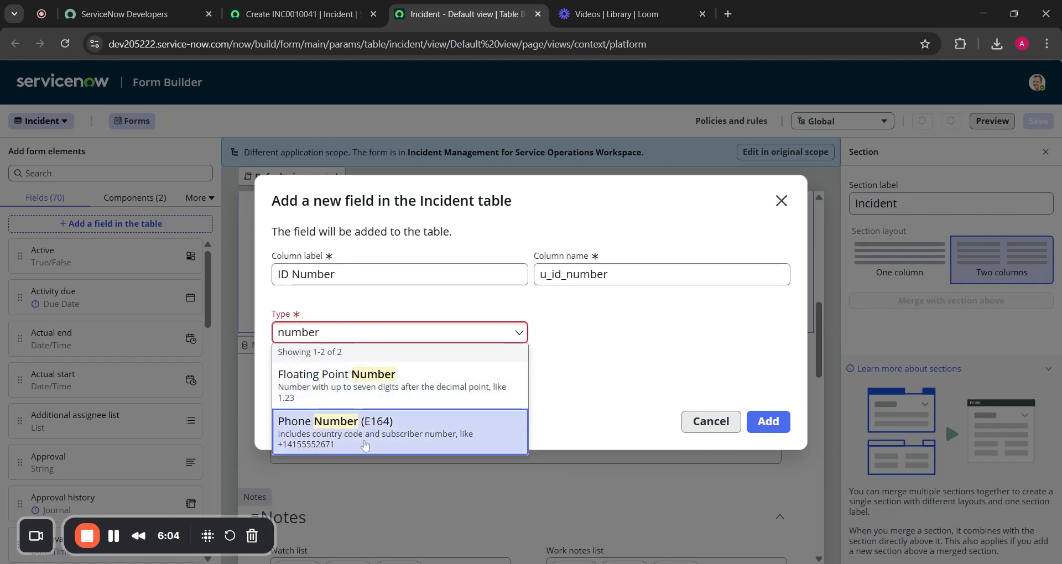
pyautogui.click(397, 435)
pyautogui.click(530, 335)
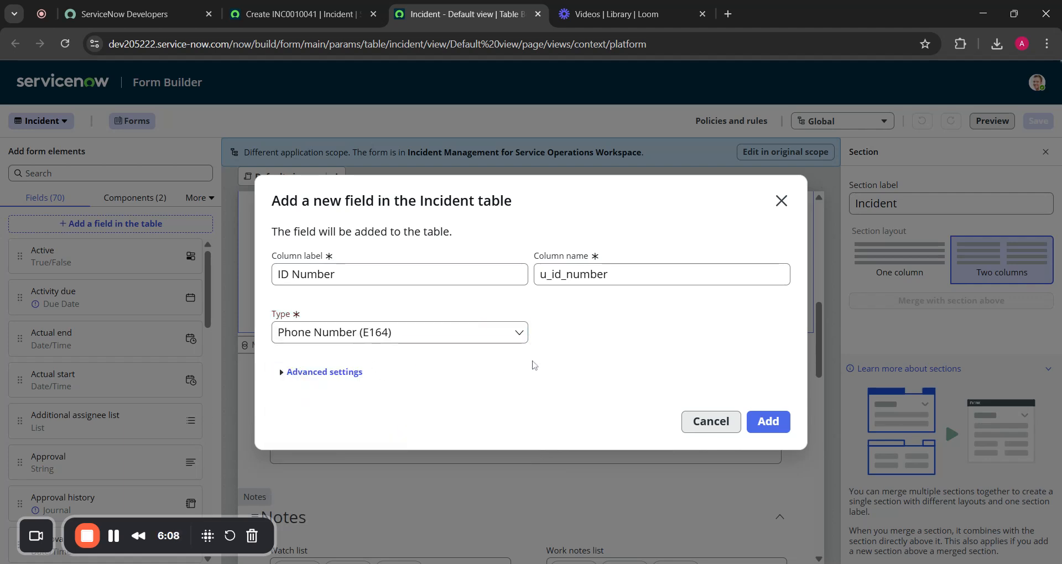
# Expand the new field's advanced settings and try out the Function field, Mandatory and Read only options.
pyautogui.click(290, 372)
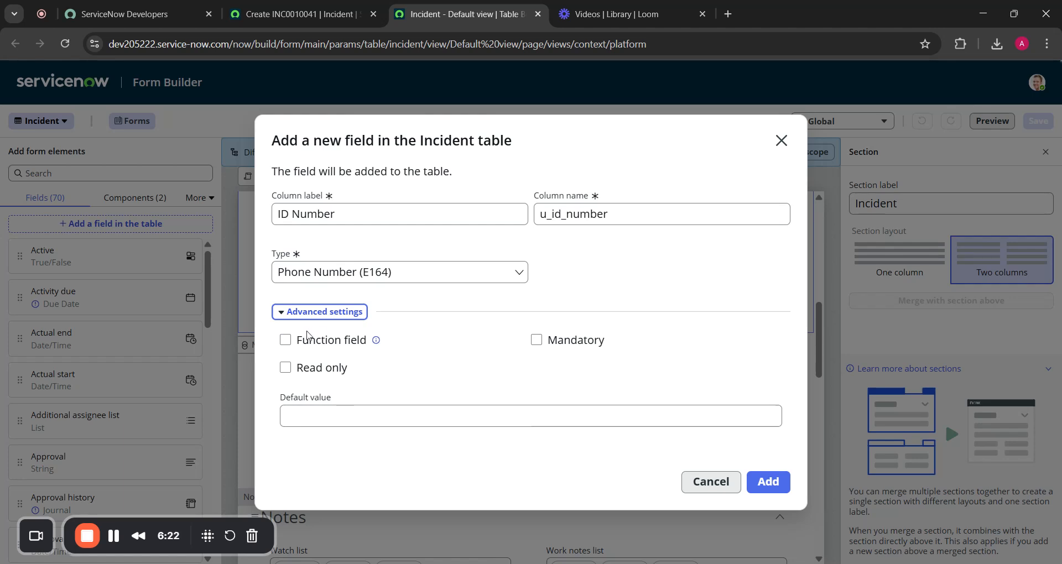
pyautogui.click(286, 340)
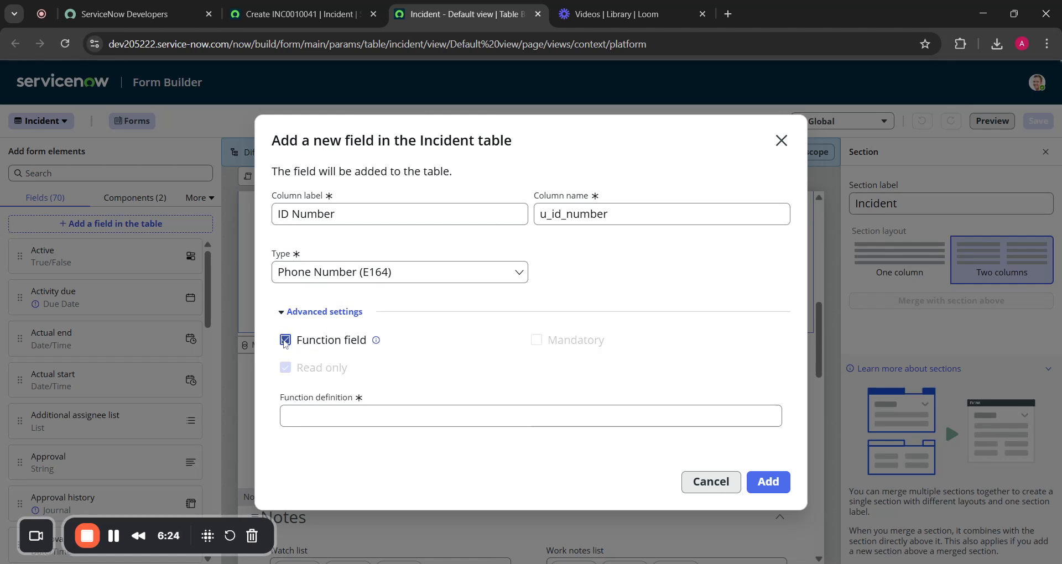
pyautogui.click(284, 339)
pyautogui.click(536, 340)
pyautogui.click(536, 340)
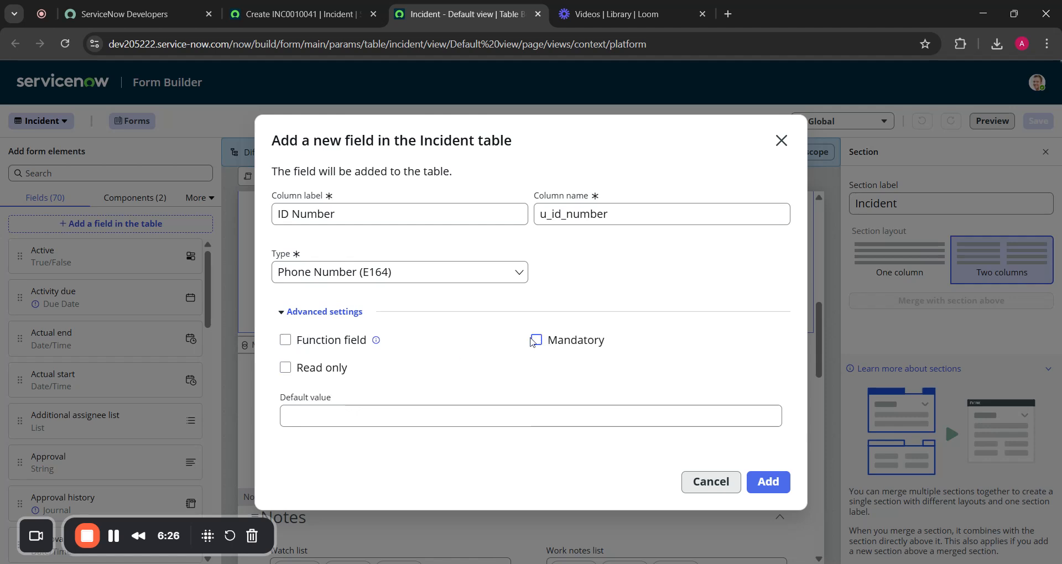
pyautogui.click(536, 340)
pyautogui.click(286, 368)
pyautogui.click(536, 340)
pyautogui.click(285, 368)
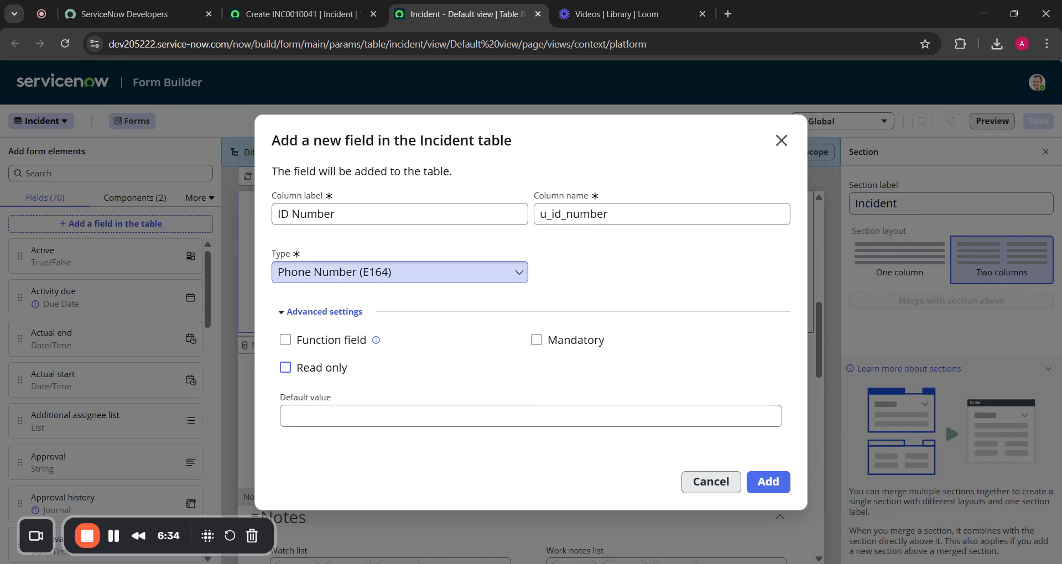
# Add the ID Number field to the Incident table, keeping the Phone Number (E164) type, and dismiss the confirmation.
pyautogui.click(420, 272)
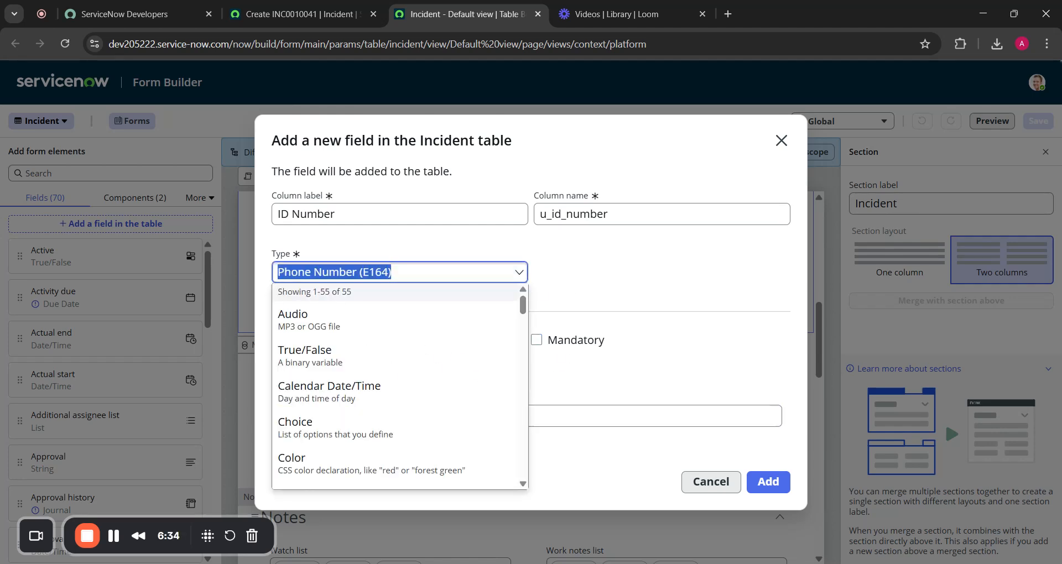
pyautogui.click(623, 304)
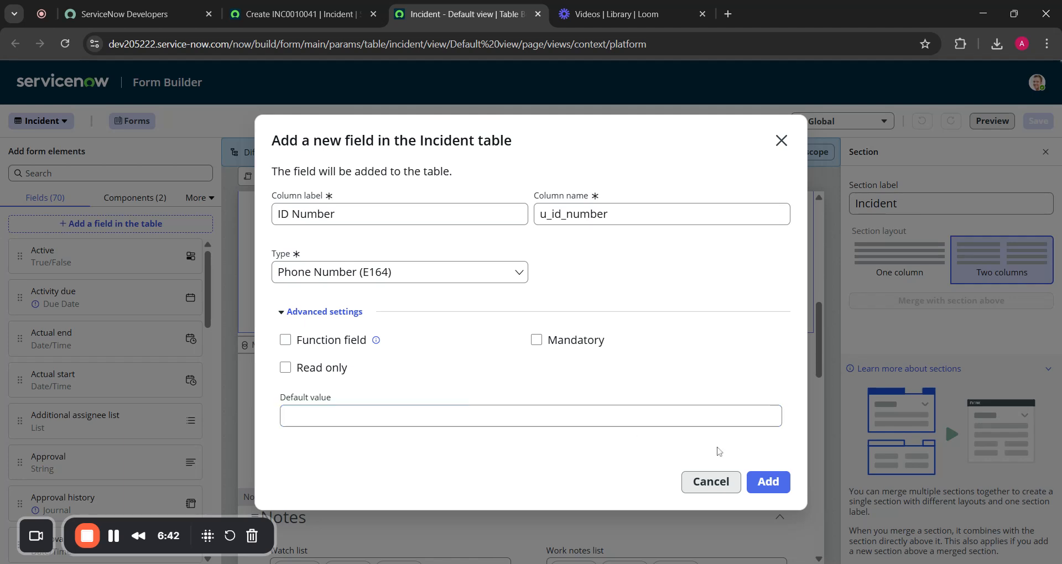
pyautogui.click(768, 482)
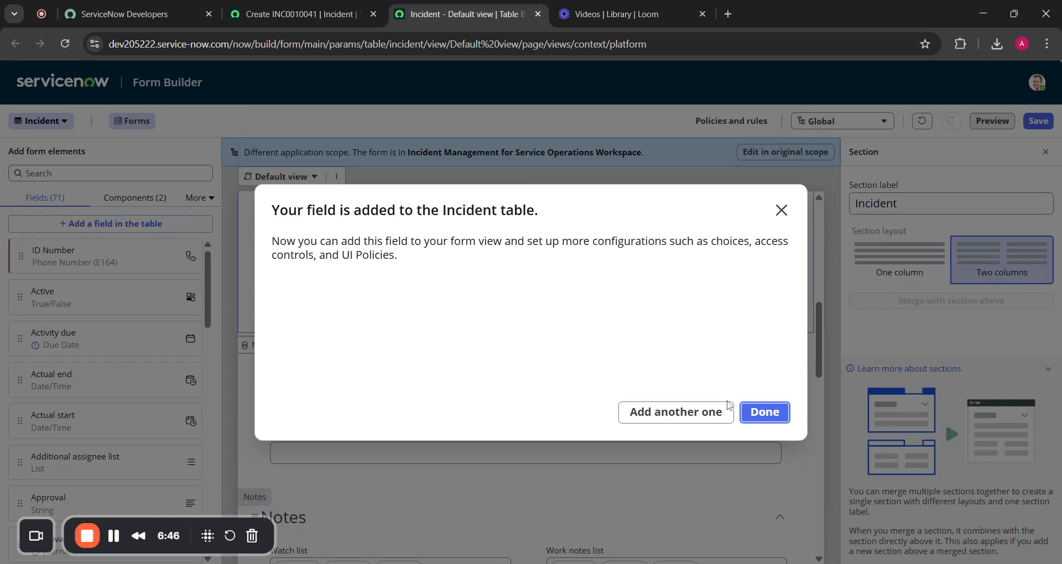
pyautogui.click(781, 210)
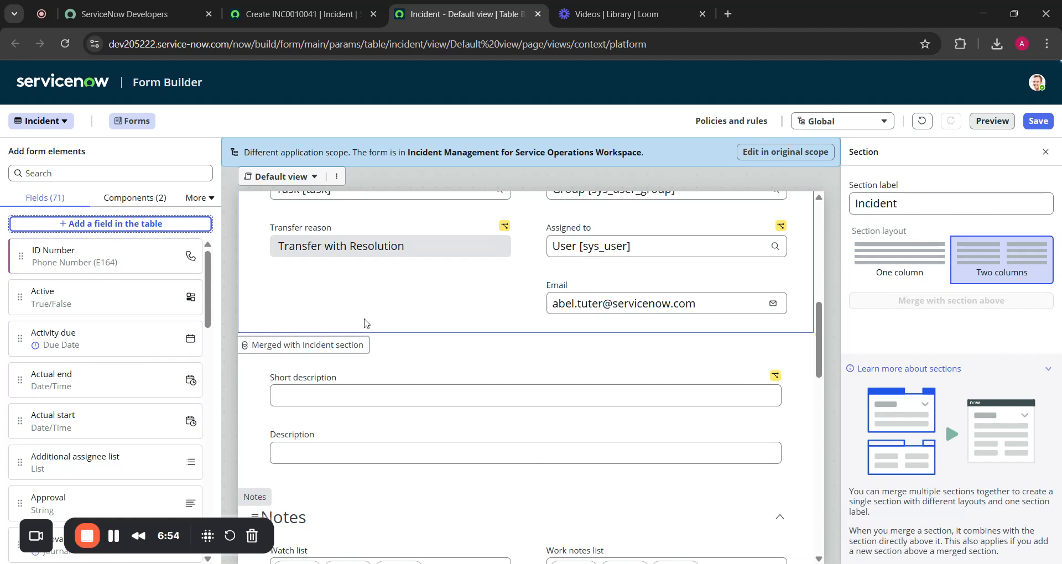
# Place the ID Number field in the Incident section below Transfer reason, beside the Email field.
pyautogui.scroll(8, 367, 286)
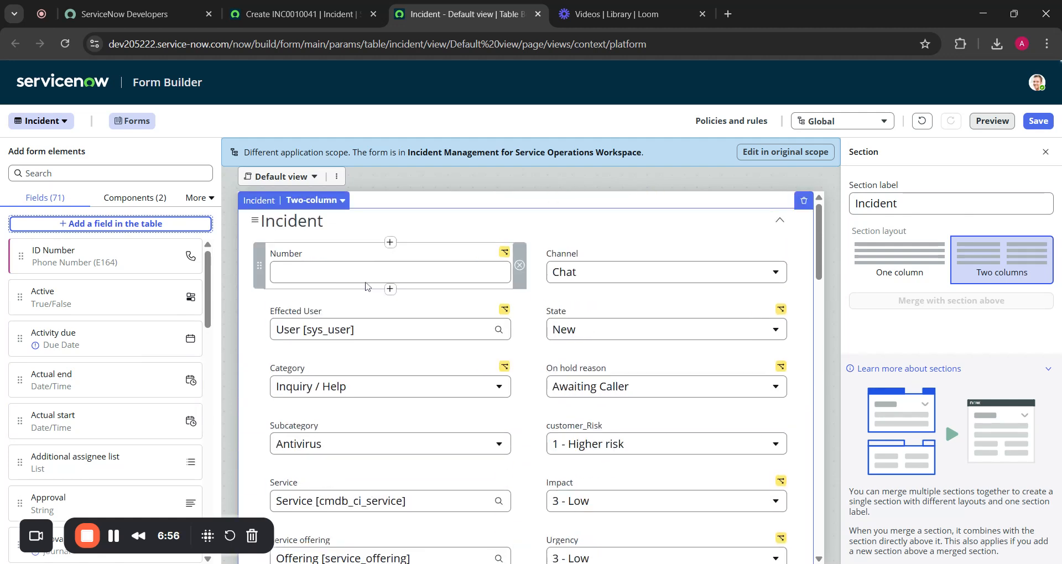
pyautogui.scroll(-7, 365, 284)
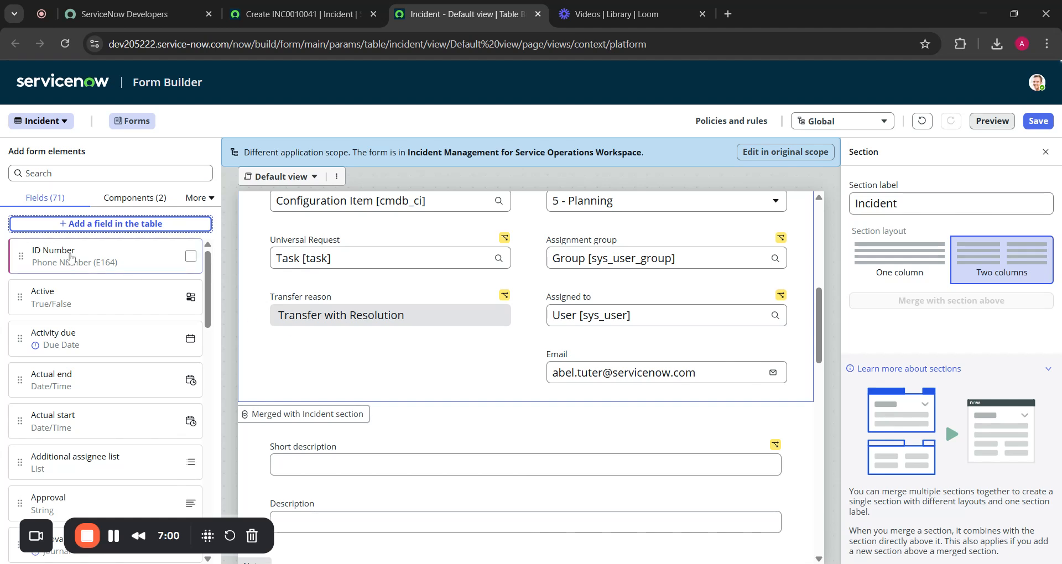
pyautogui.moveTo(70, 258); pyautogui.dragTo(335, 380)
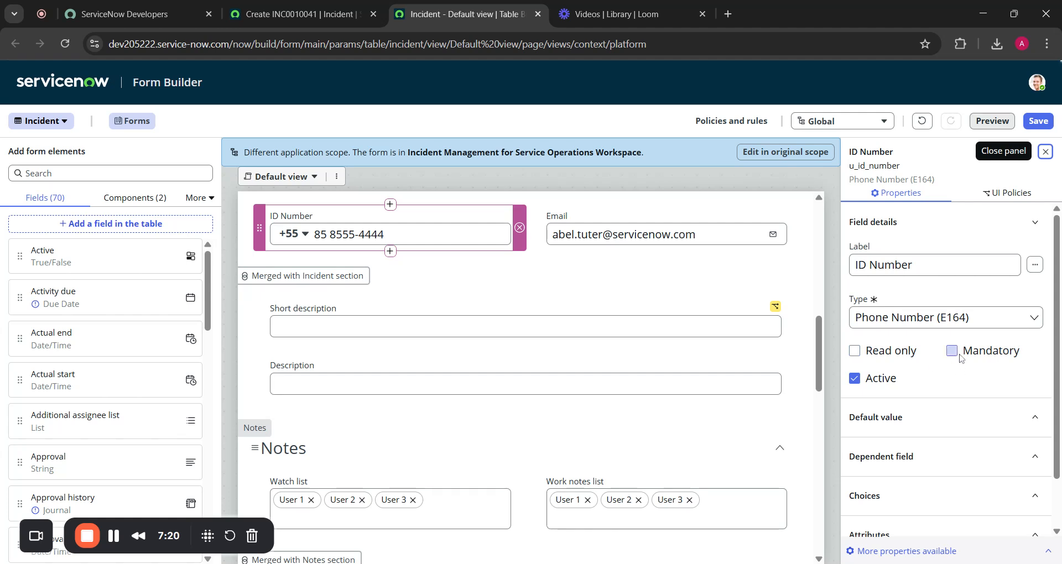
# Examine the Default value settings in the ID Number field's properties.
pyautogui.scroll(-2, 995, 365)
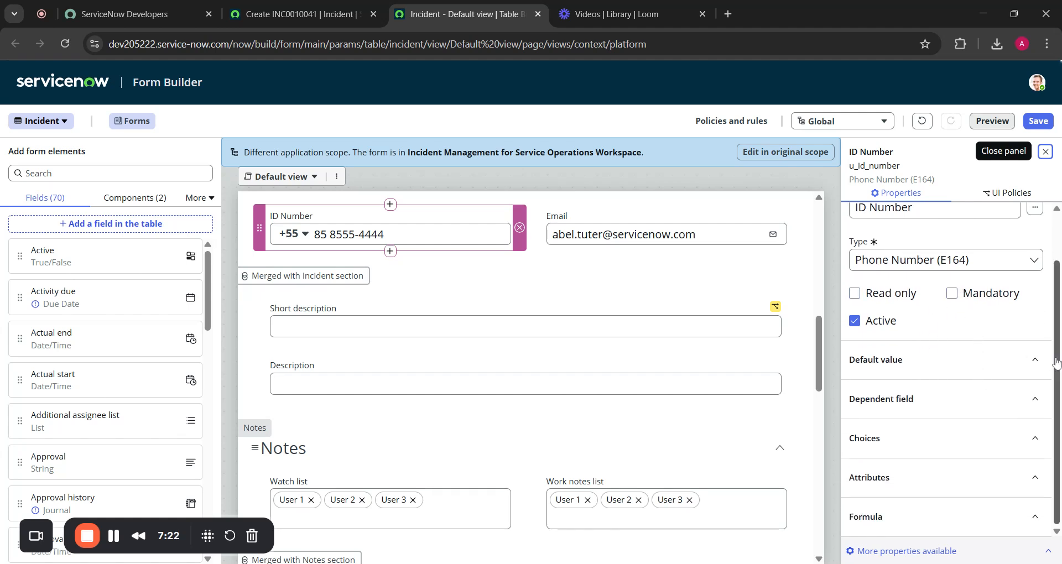
pyautogui.click(1040, 362)
pyautogui.click(910, 434)
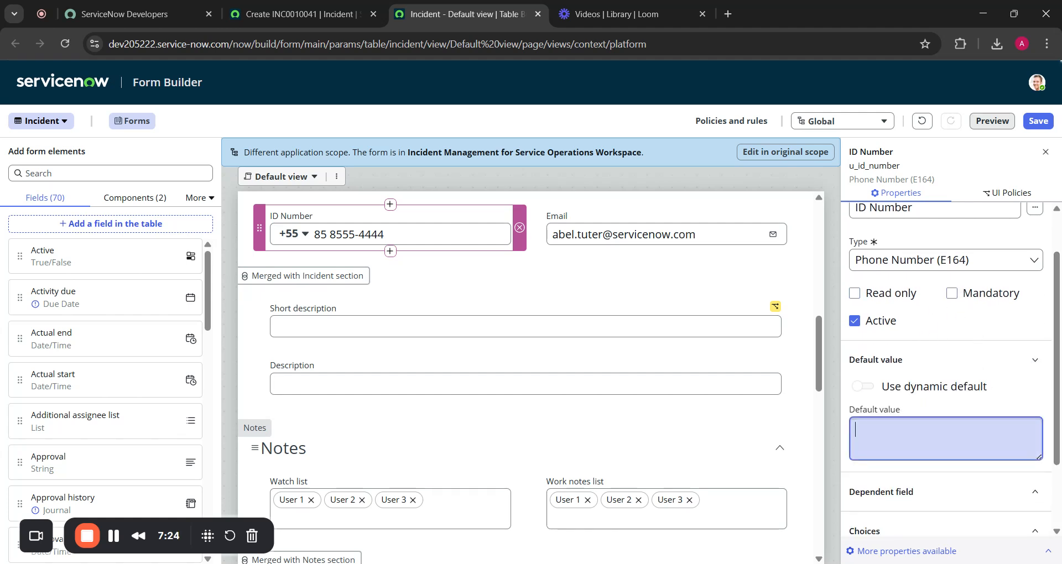
pyautogui.click(1034, 360)
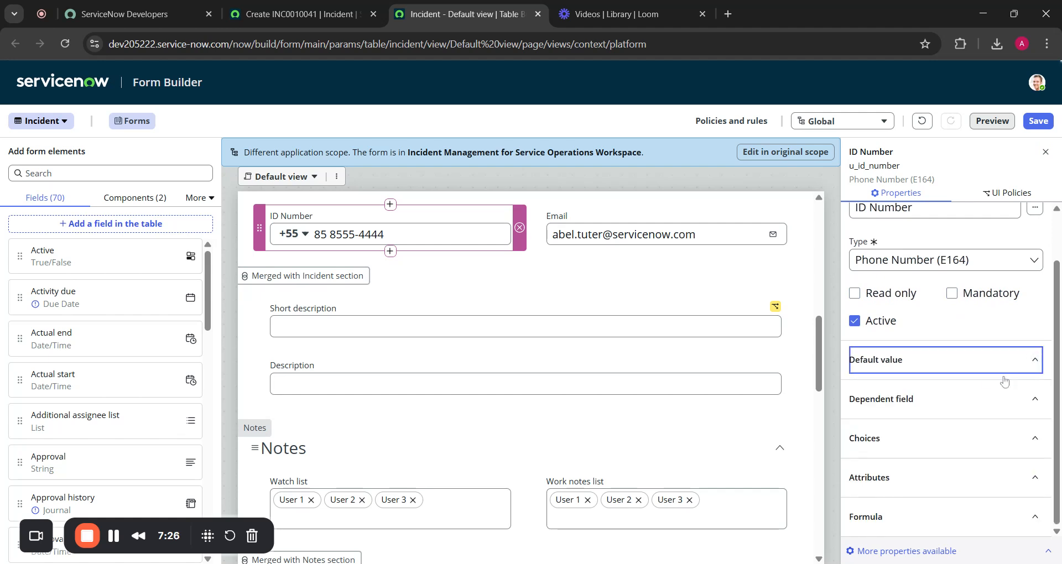
# Turn on Use dependent field for the ID Number field, view the selectable fields and collapse the Dependent field settings.
pyautogui.click(1035, 400)
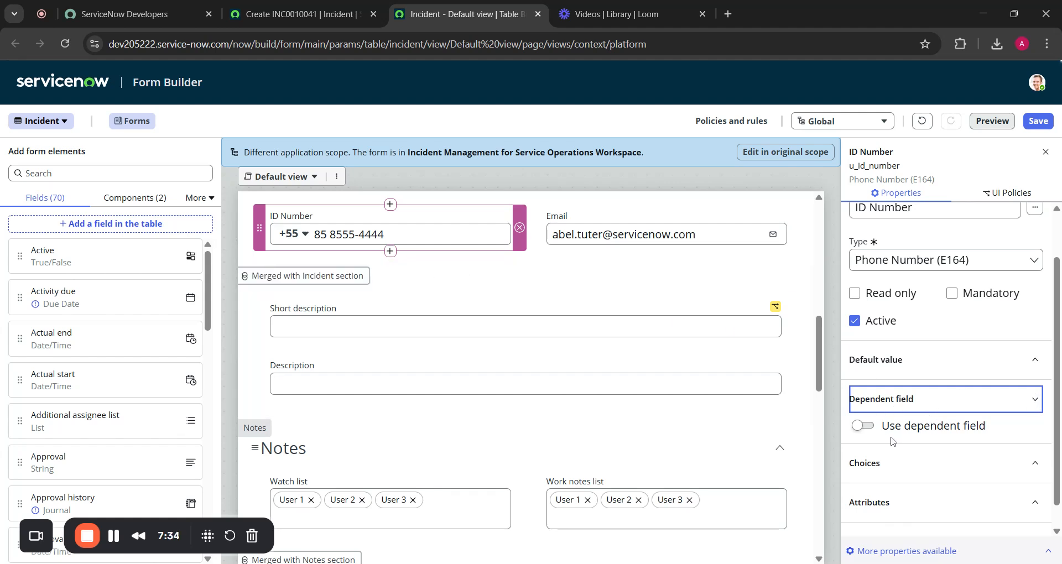
pyautogui.click(867, 426)
pyautogui.click(944, 461)
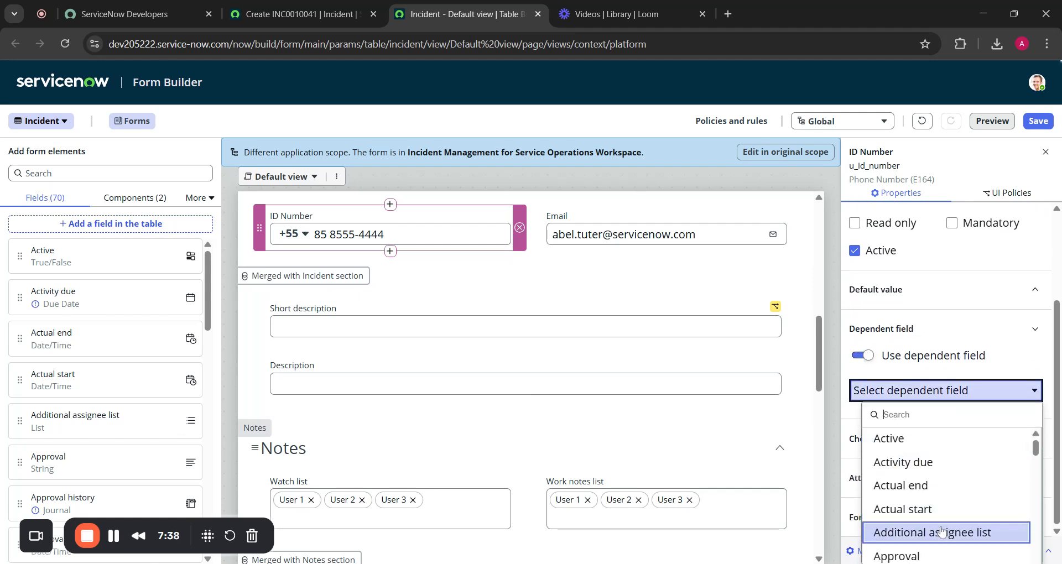
pyautogui.click(955, 331)
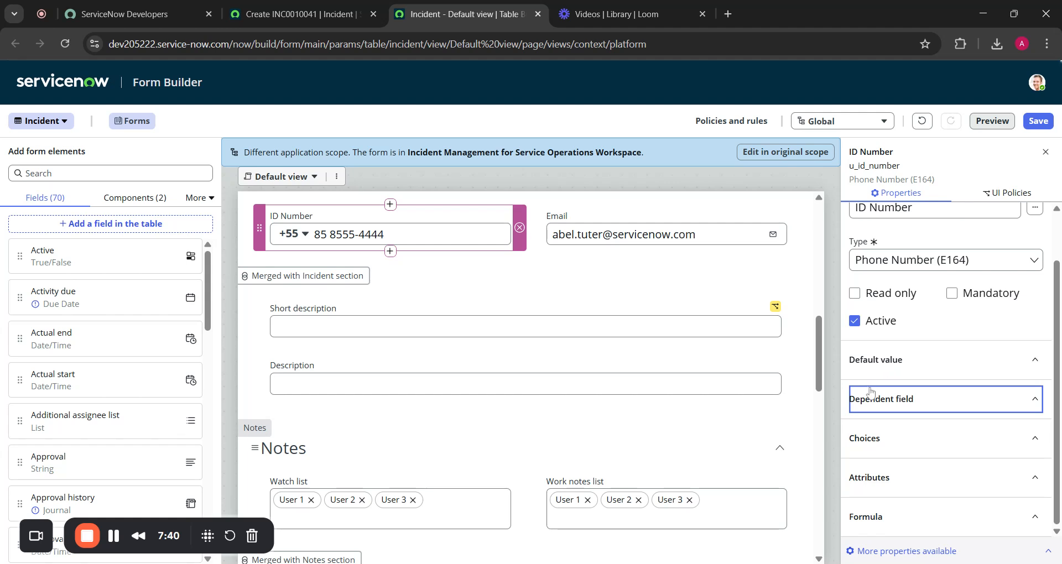
# Turn off Use dependent field in the ID Number field's Dependent field settings.
pyautogui.click(904, 398)
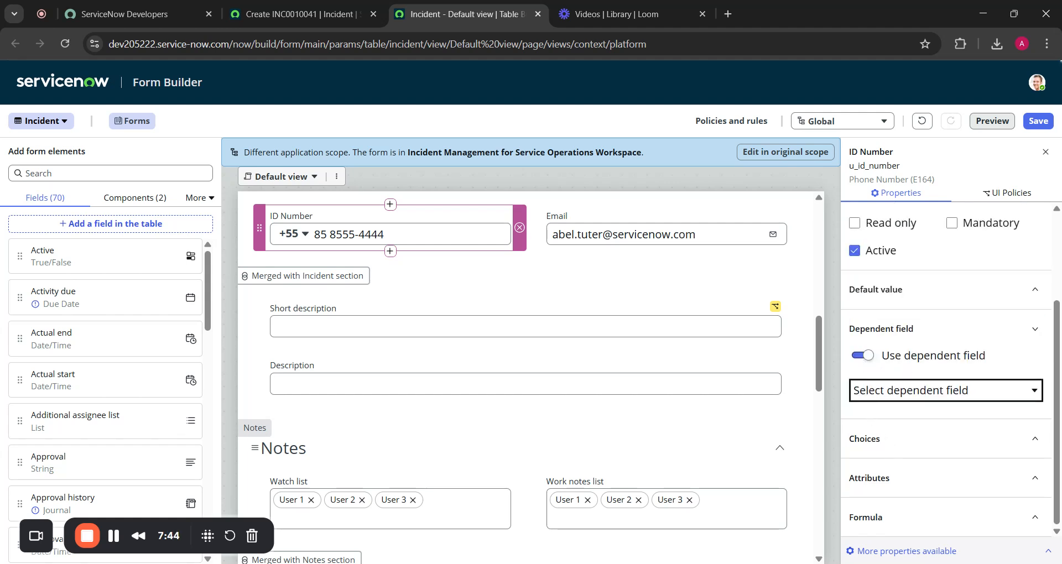
pyautogui.click(865, 356)
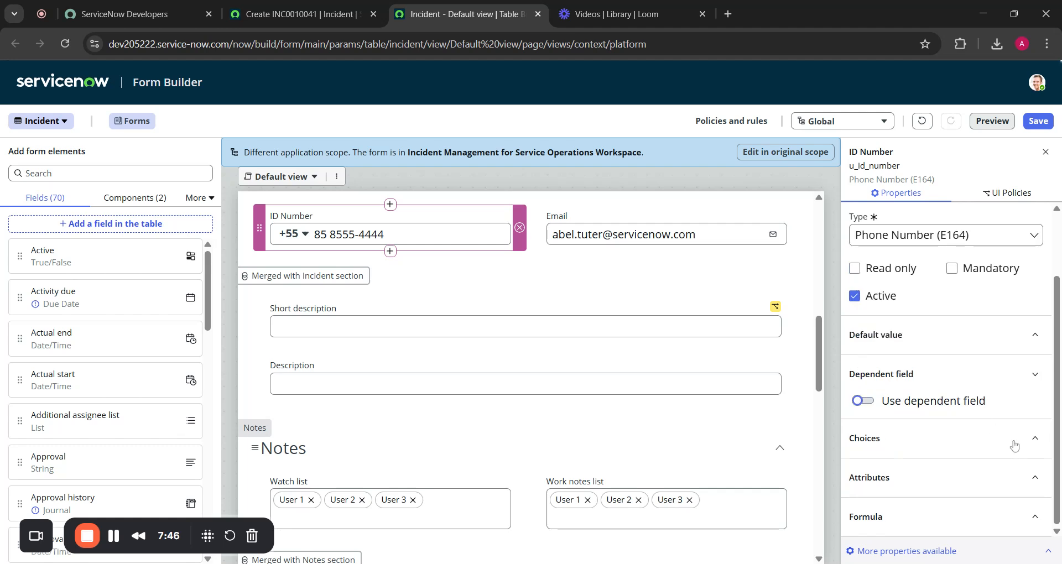
# Examine the Choices, Attributes and Formula settings in the ID Number field's properties.
pyautogui.click(1028, 438)
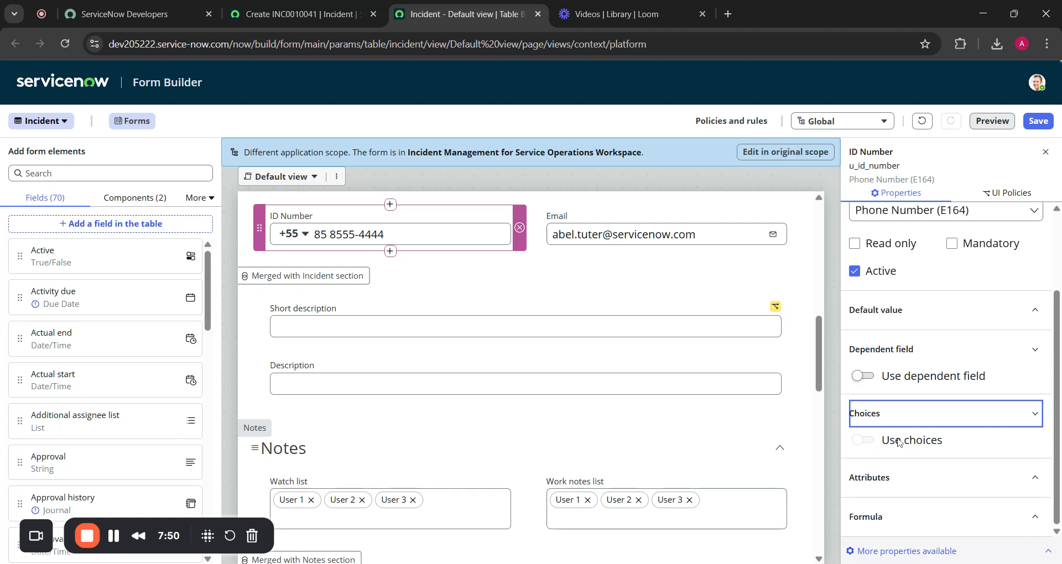
pyautogui.click(1029, 478)
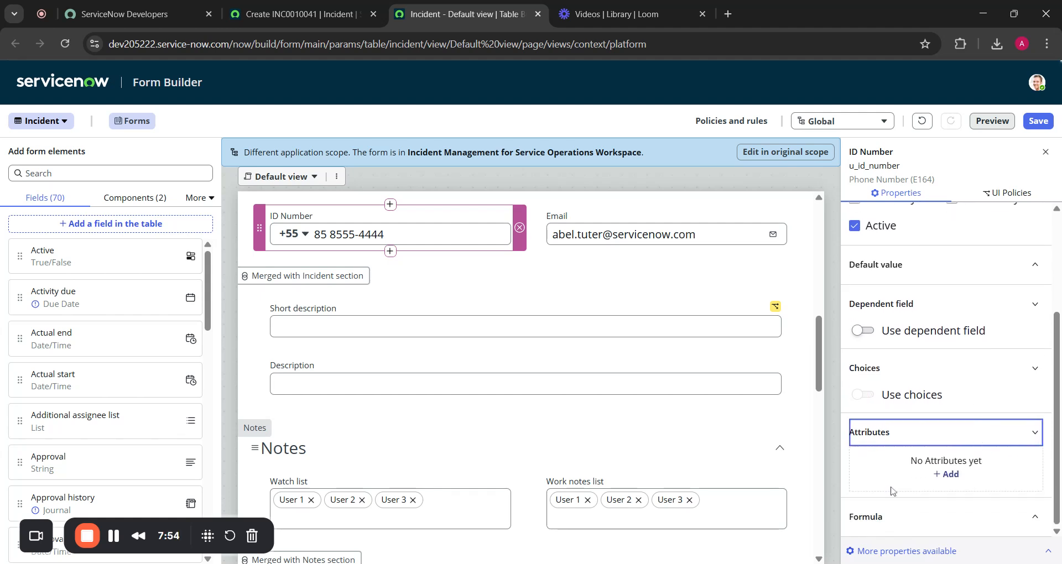
pyautogui.click(971, 517)
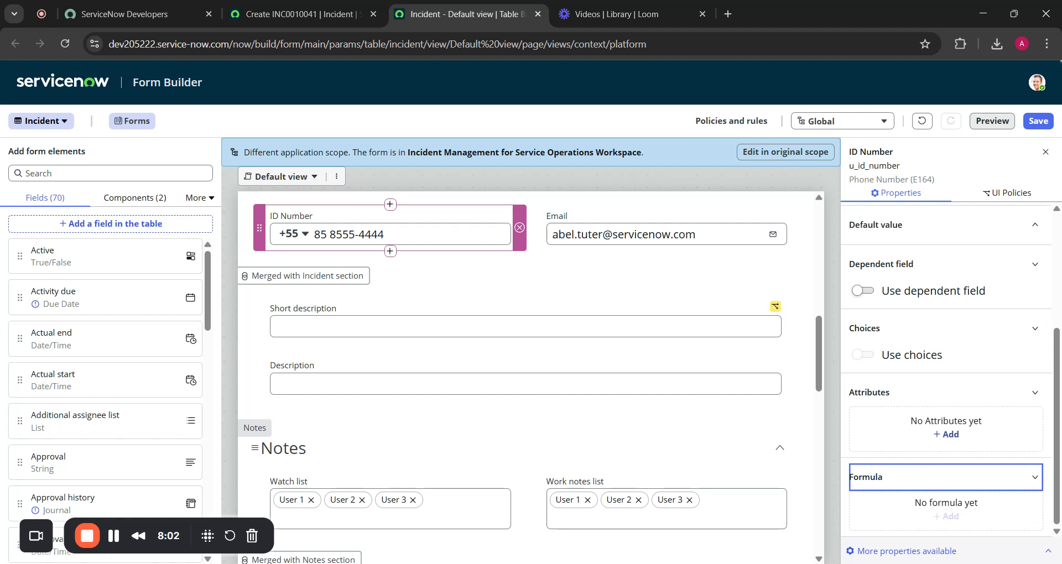
pyautogui.click(947, 520)
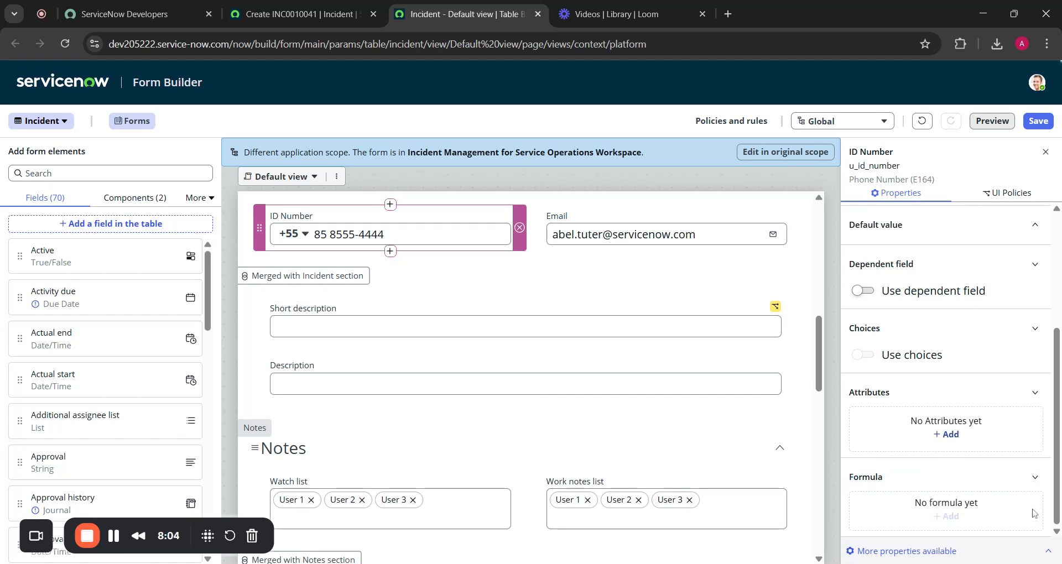
# View the additional dictionary entry properties offered for the ID Number field and collapse them again.
pyautogui.scroll(1, 1039, 494)
pyautogui.click(1035, 491)
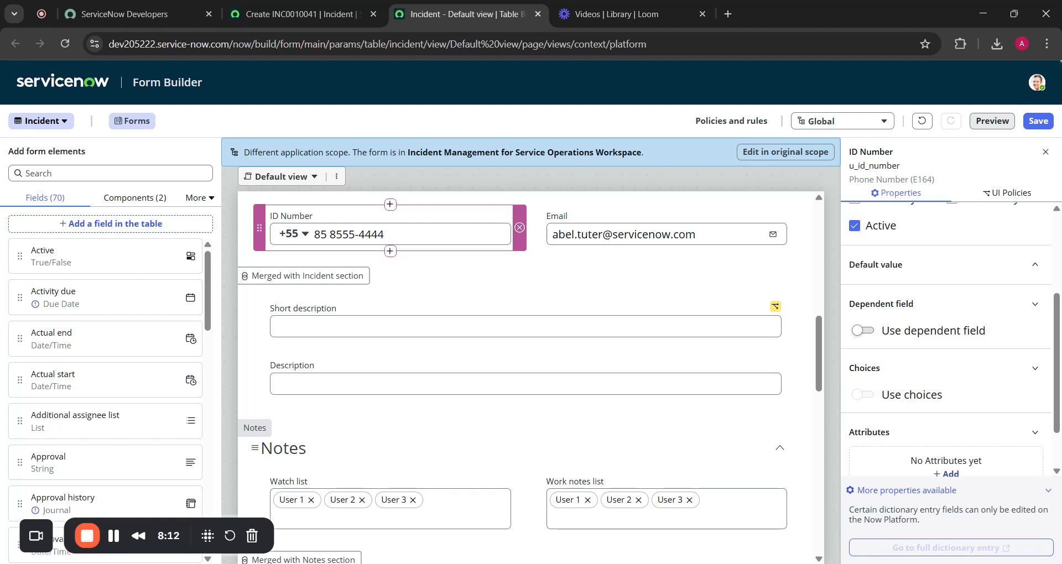
pyautogui.click(895, 491)
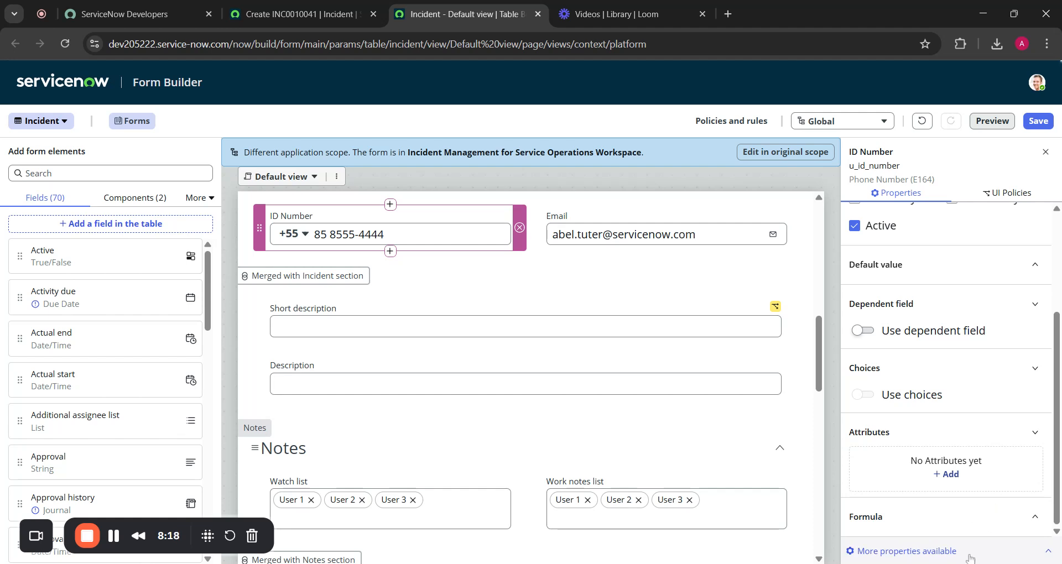
# Look through the selectable application scopes and close the list without changing the Global scope.
pyautogui.click(812, 122)
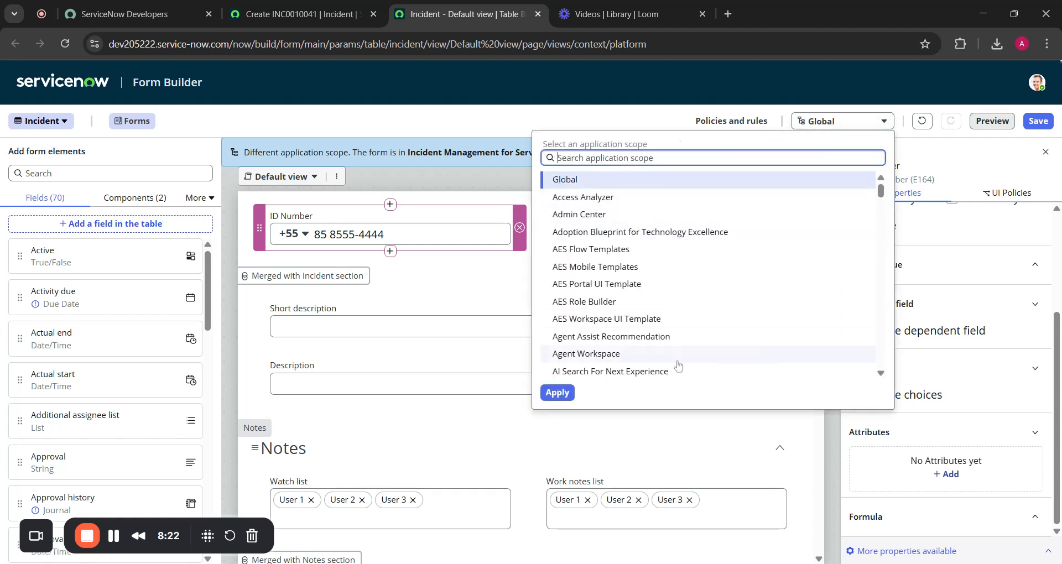
pyautogui.scroll(-1, 676, 259)
pyautogui.scroll(-10, 676, 259)
pyautogui.scroll(12, 680, 253)
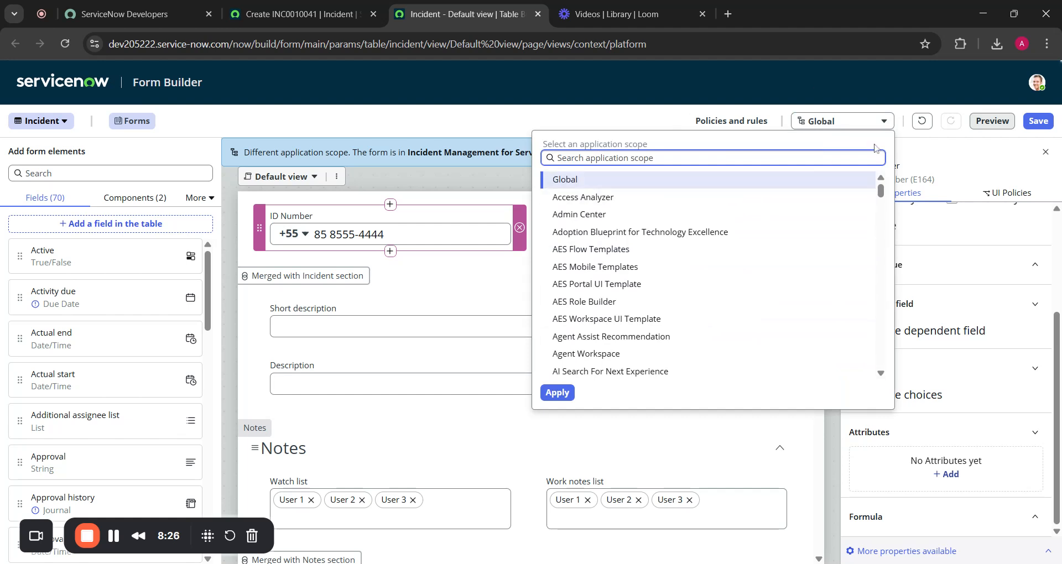
pyautogui.click(843, 121)
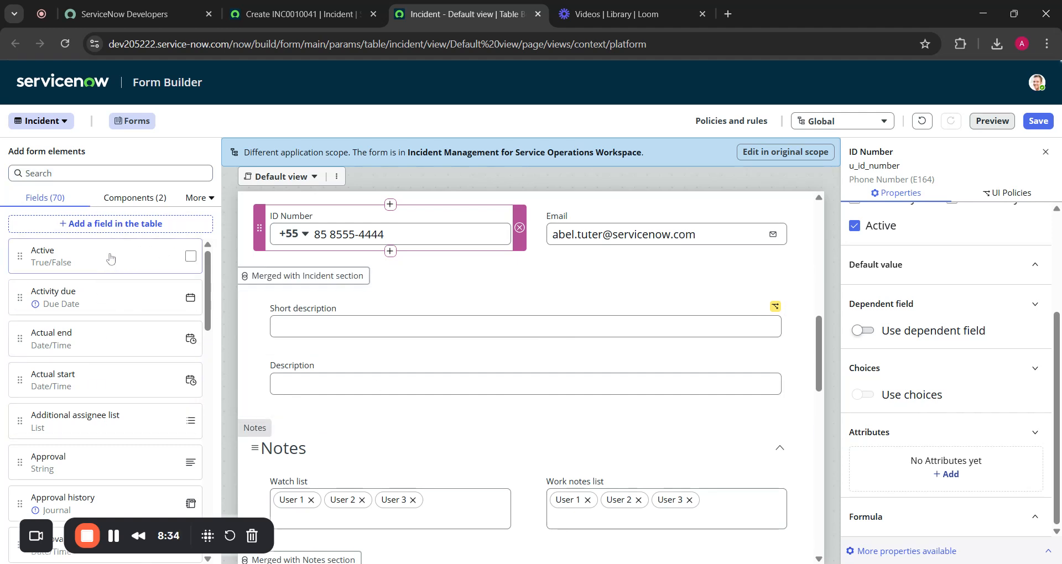
# Look through the fields available for the Incident form, including reference fields and their related-field entries.
pyautogui.scroll(-5, 116, 426)
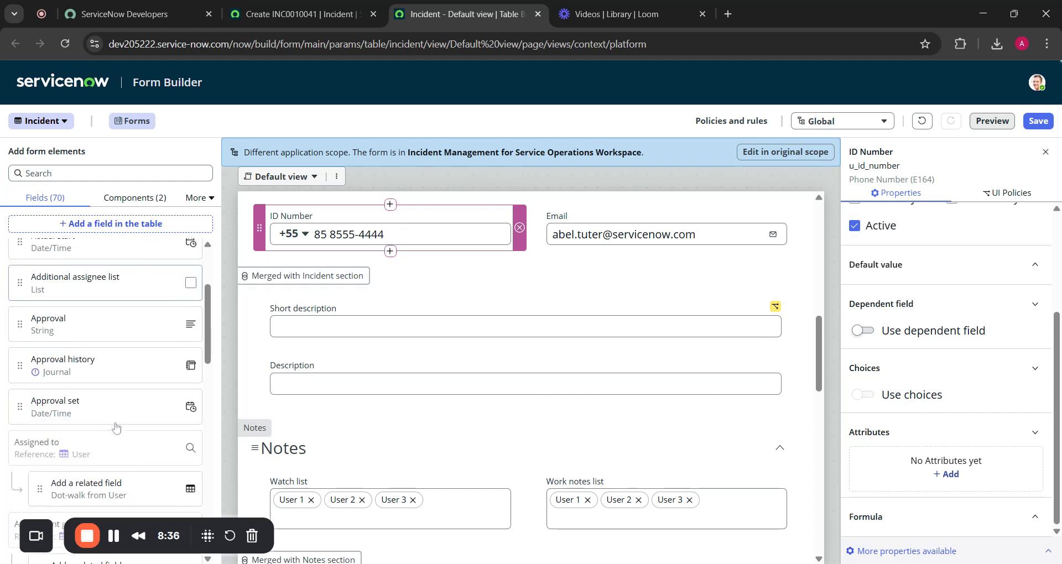
pyautogui.scroll(3, 83, 310)
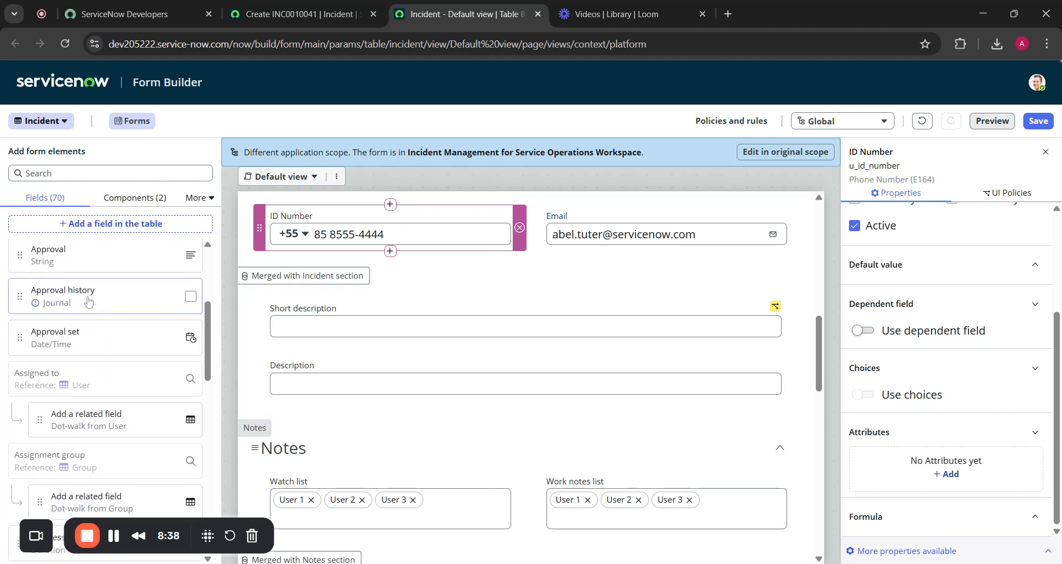
pyautogui.scroll(3, 77, 266)
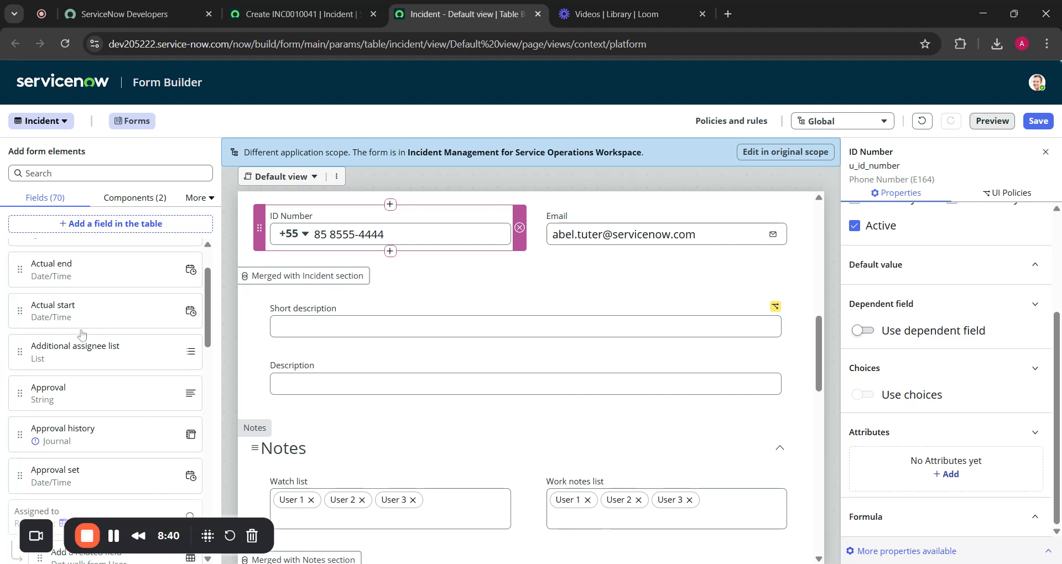
pyautogui.scroll(2, 86, 303)
pyautogui.scroll(-8, 86, 303)
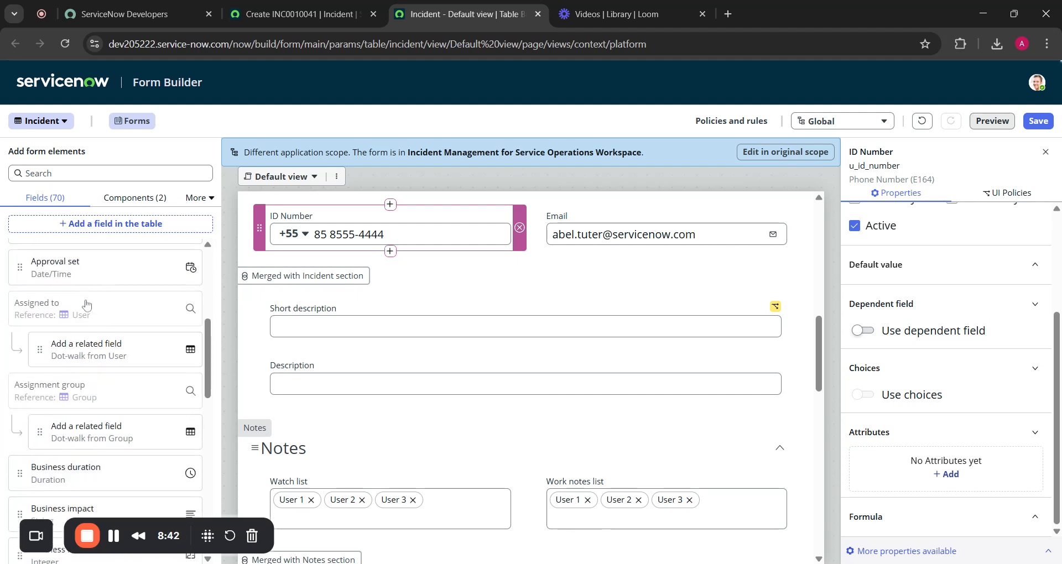
pyautogui.scroll(8, 86, 303)
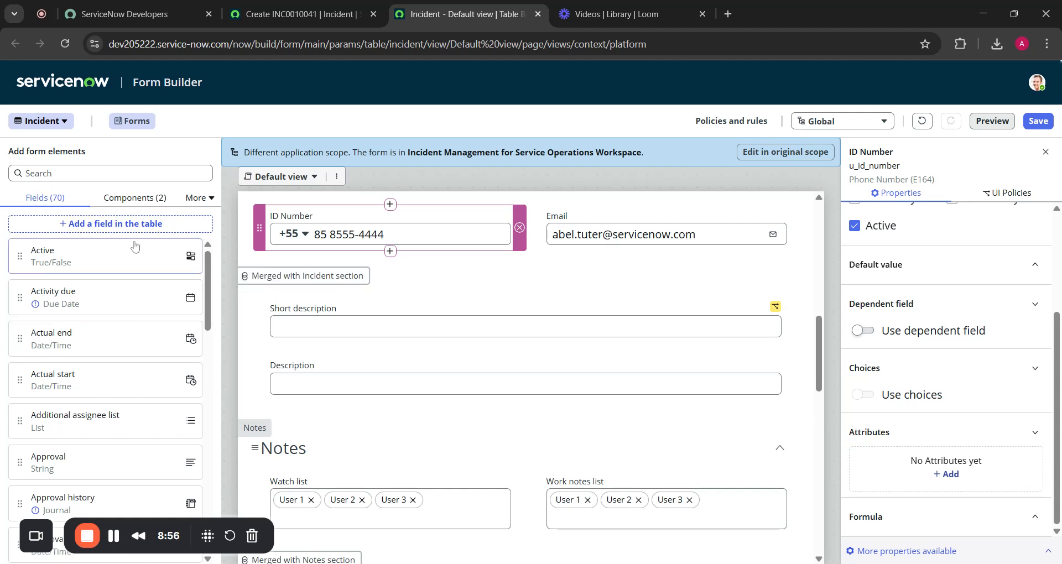
pyautogui.scroll(-5, 125, 355)
pyautogui.scroll(-15, 125, 354)
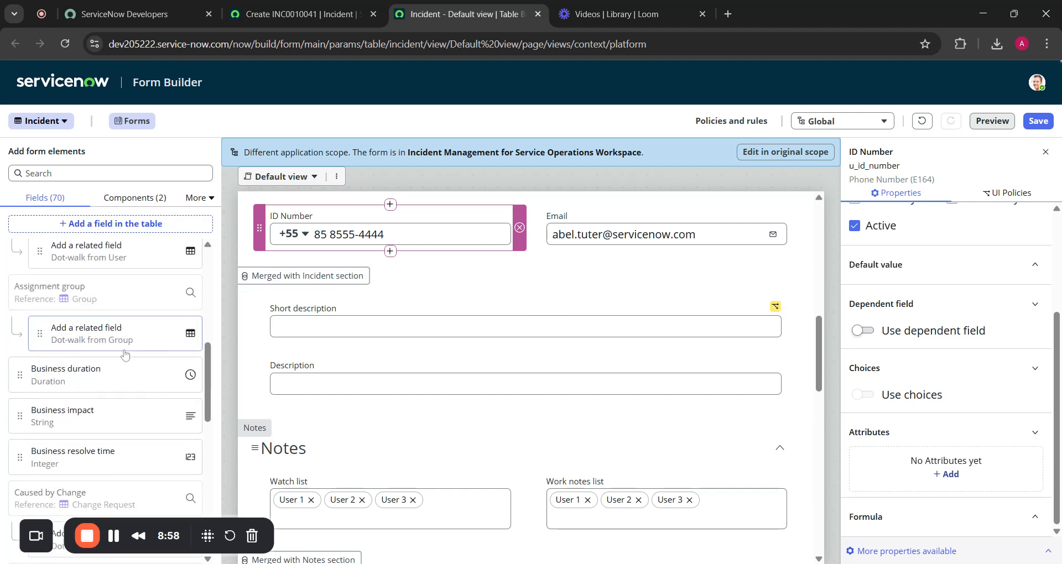
pyautogui.scroll(-8, 125, 354)
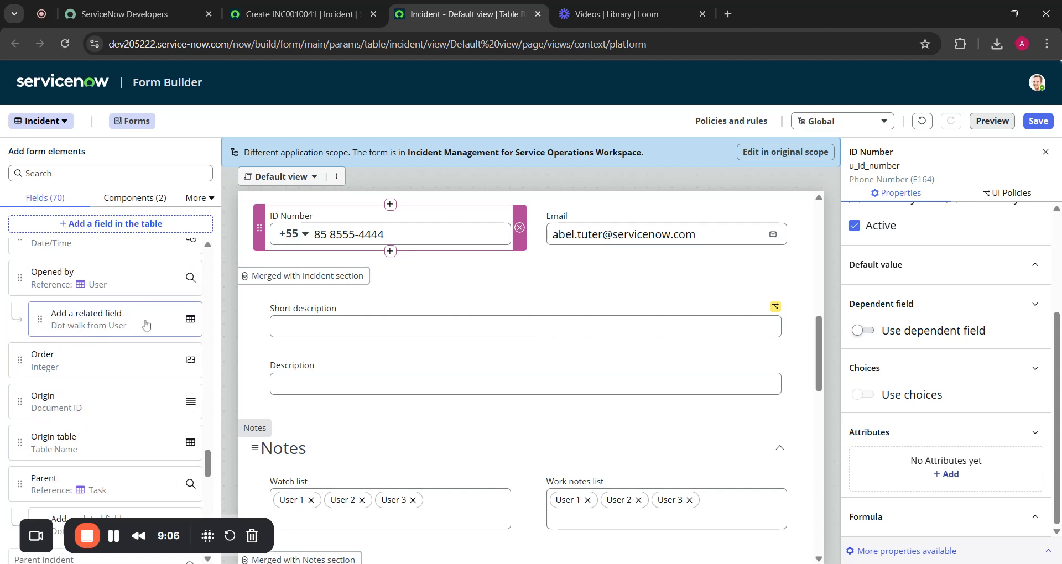
pyautogui.scroll(6, 146, 324)
pyautogui.scroll(4, 146, 325)
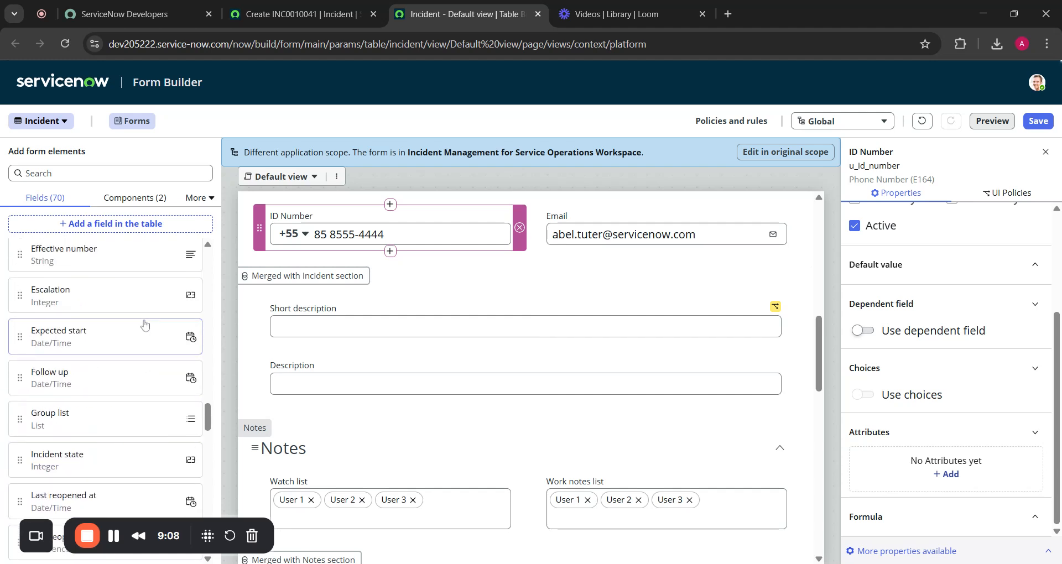
pyautogui.scroll(4, 145, 325)
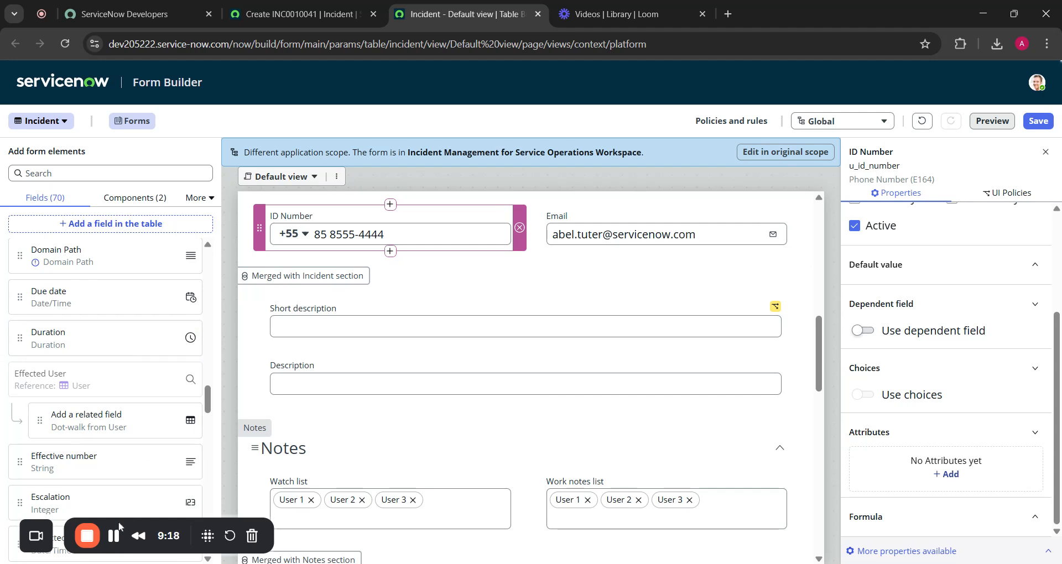
pyautogui.scroll(3, 159, 354)
pyautogui.scroll(15, 159, 354)
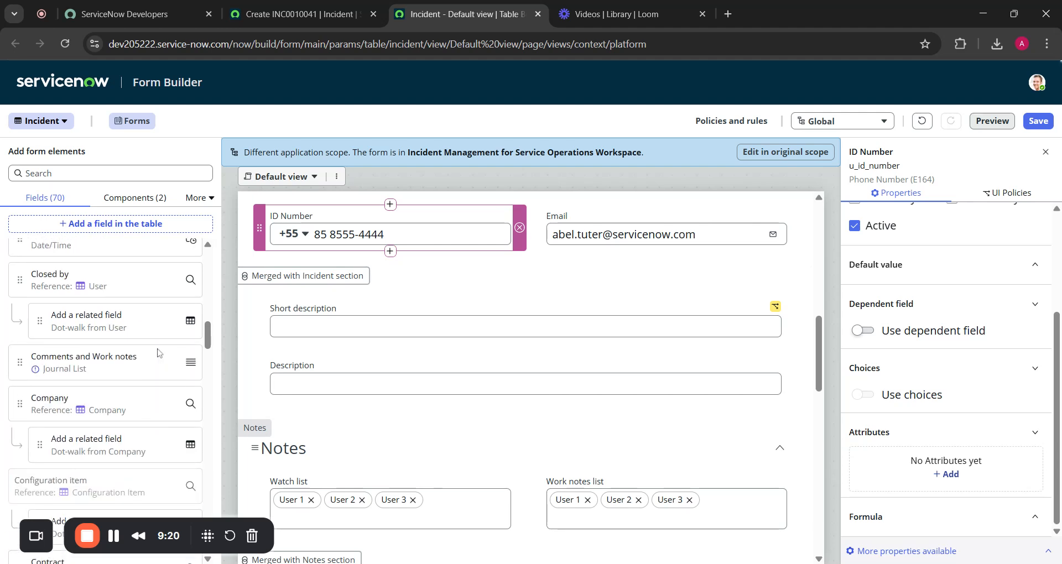
pyautogui.scroll(-5, 159, 354)
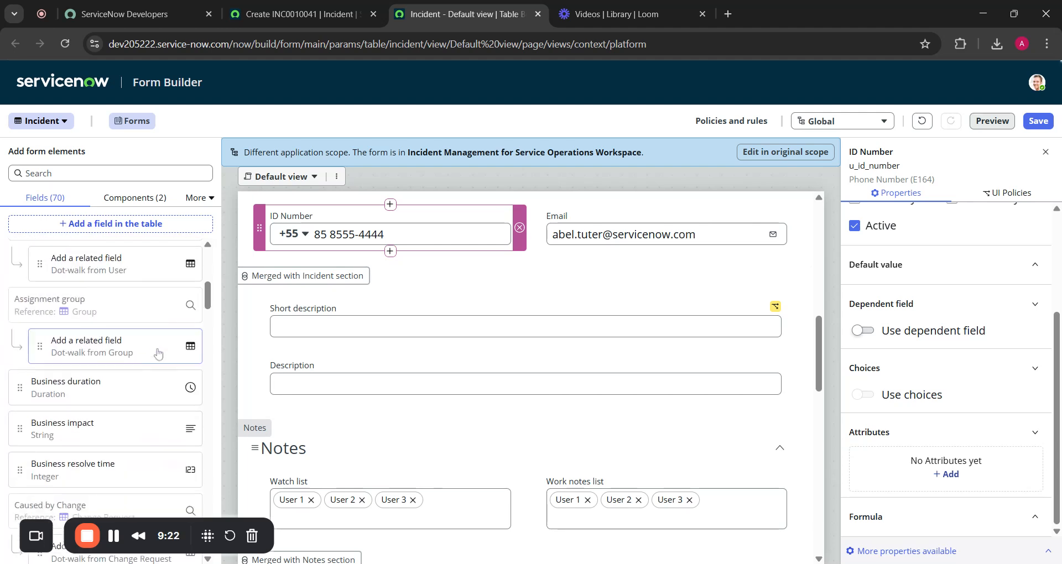
pyautogui.click(109, 352)
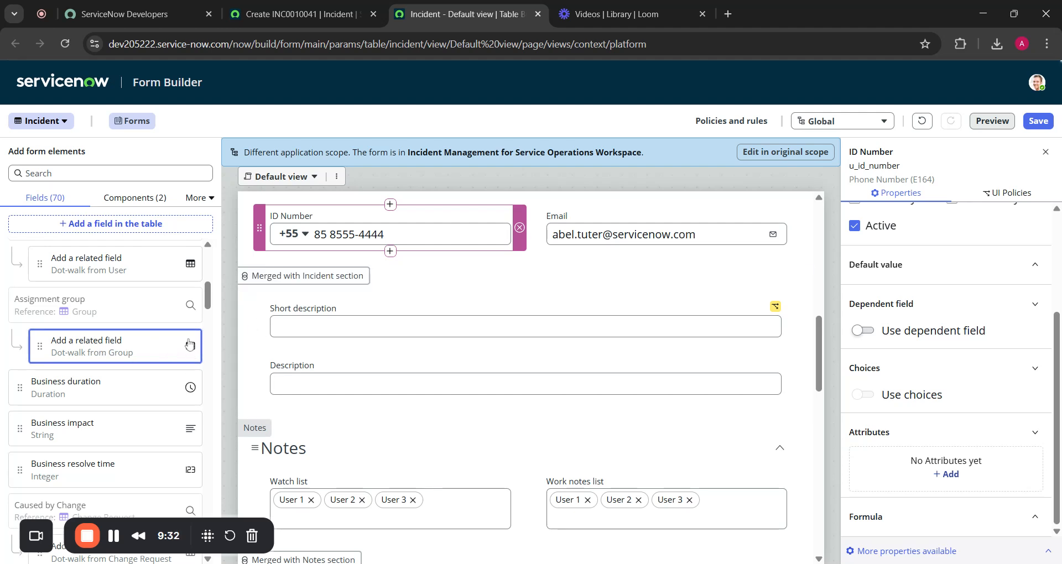
# Open the dot-walk field selection from the User table for the Assigned to reference field.
pyautogui.scroll(1, 158, 415)
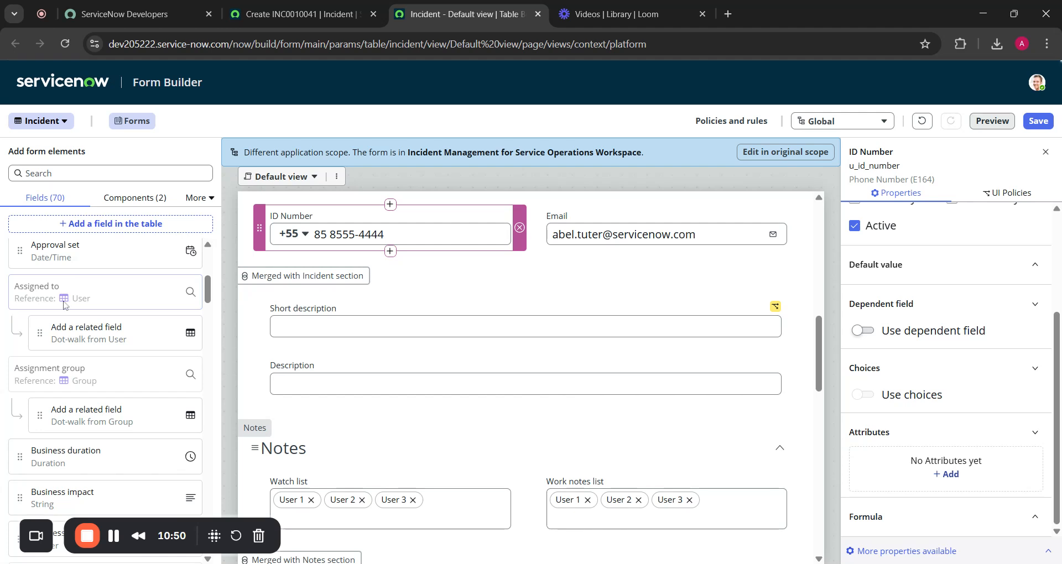
pyautogui.moveTo(15, 285); pyautogui.dragTo(93, 308)
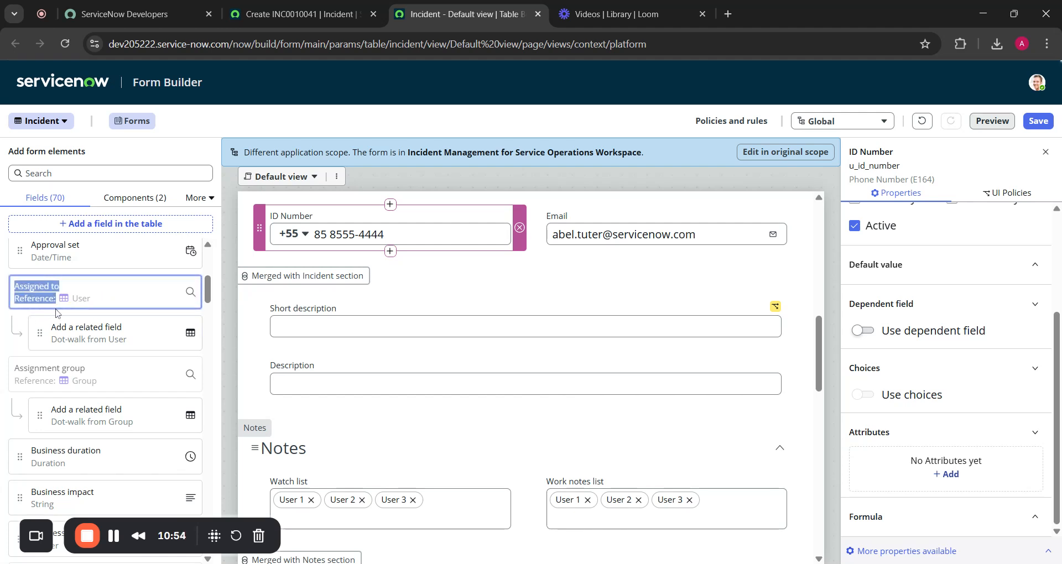
pyautogui.click(84, 345)
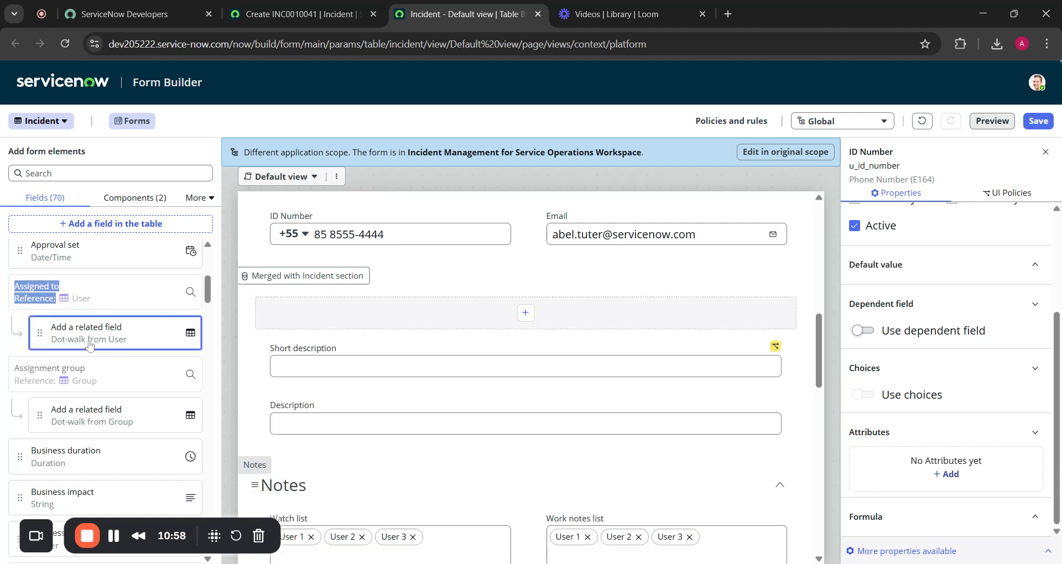
pyautogui.moveTo(84, 345); pyautogui.dragTo(182, 341)
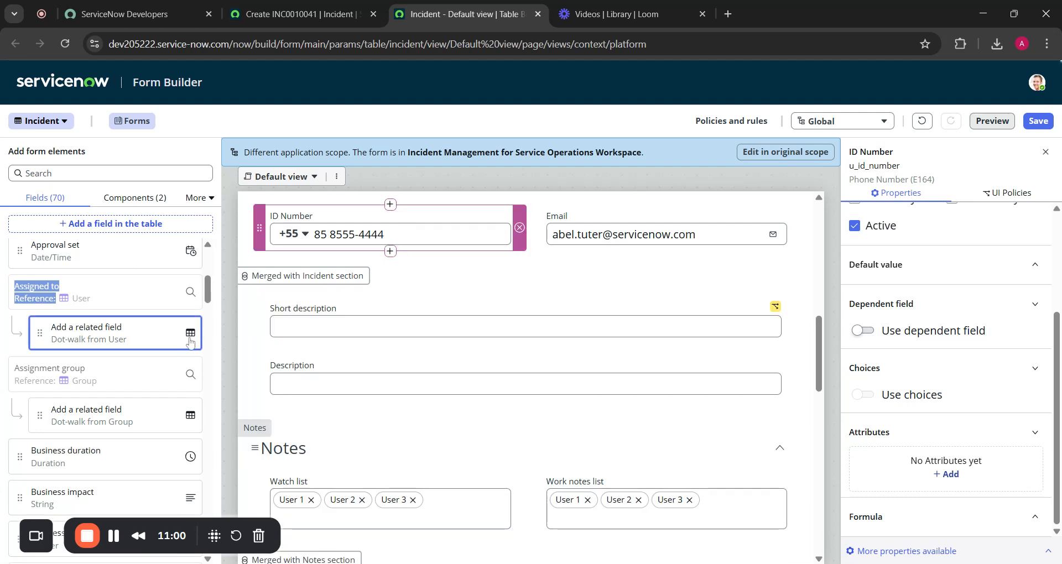
pyautogui.click(75, 337)
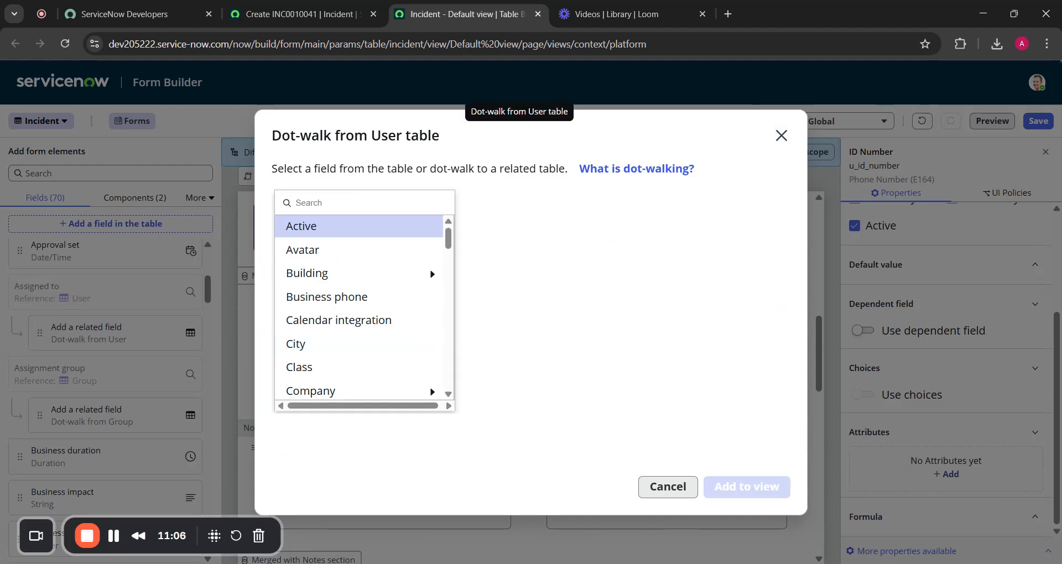
# Expand the Department reference among the User table fields to view its related Department fields.
pyautogui.moveTo(271, 136); pyautogui.dragTo(443, 150)
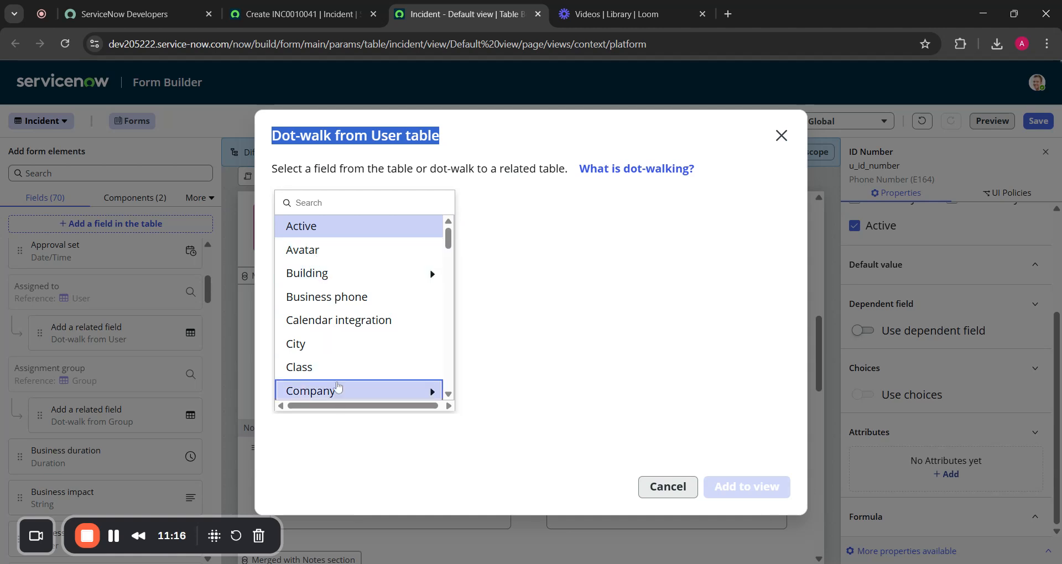
pyautogui.scroll(-3, 338, 365)
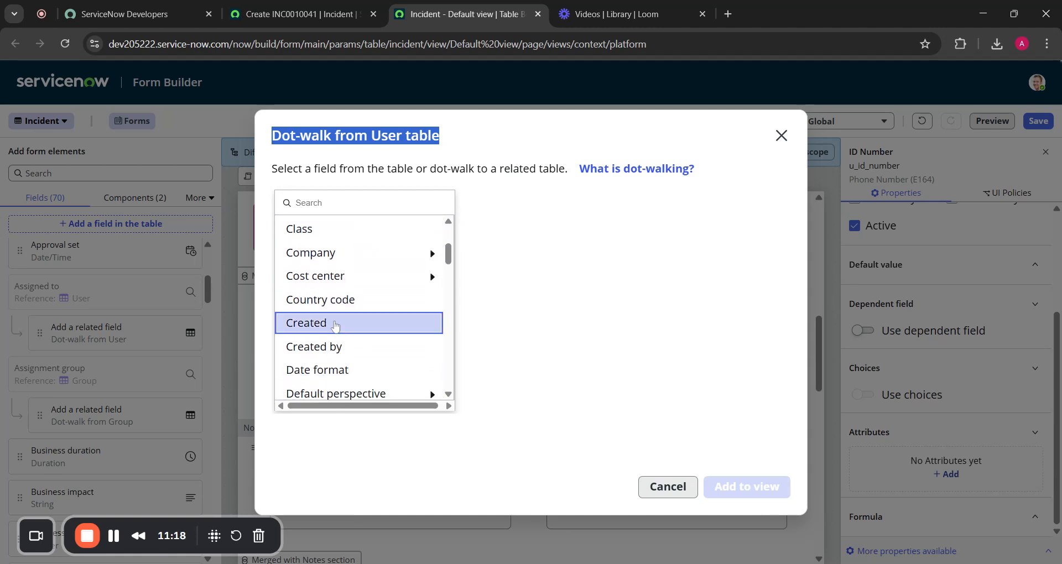
pyautogui.scroll(-3, 335, 326)
pyautogui.click(341, 281)
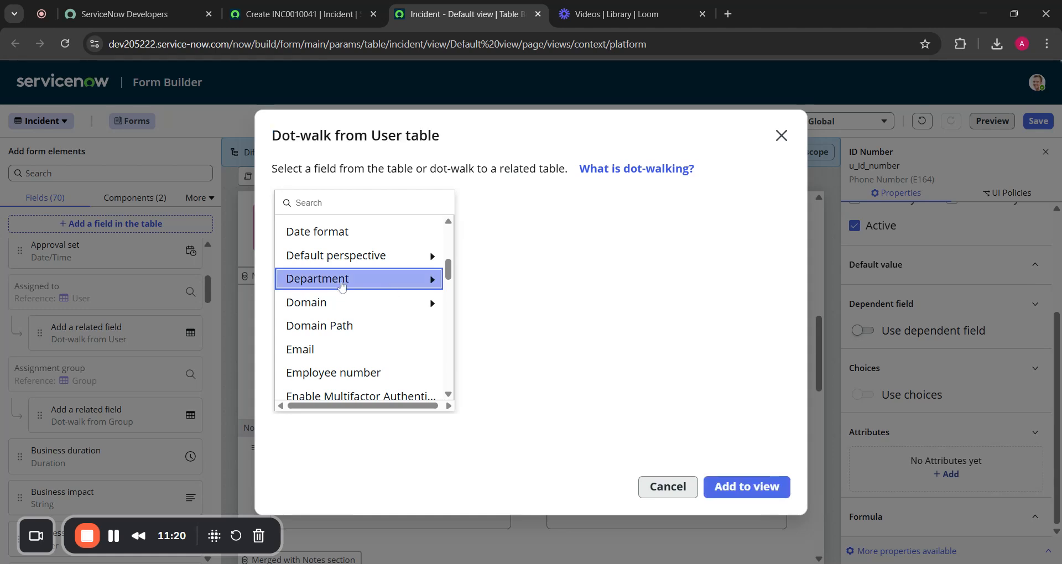
pyautogui.click(432, 280)
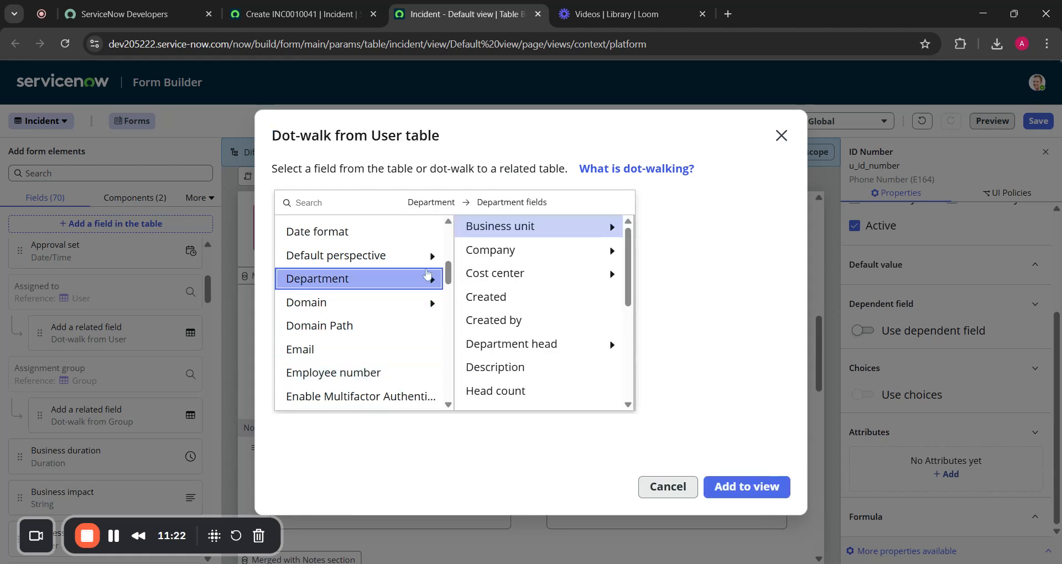
pyautogui.click(516, 254)
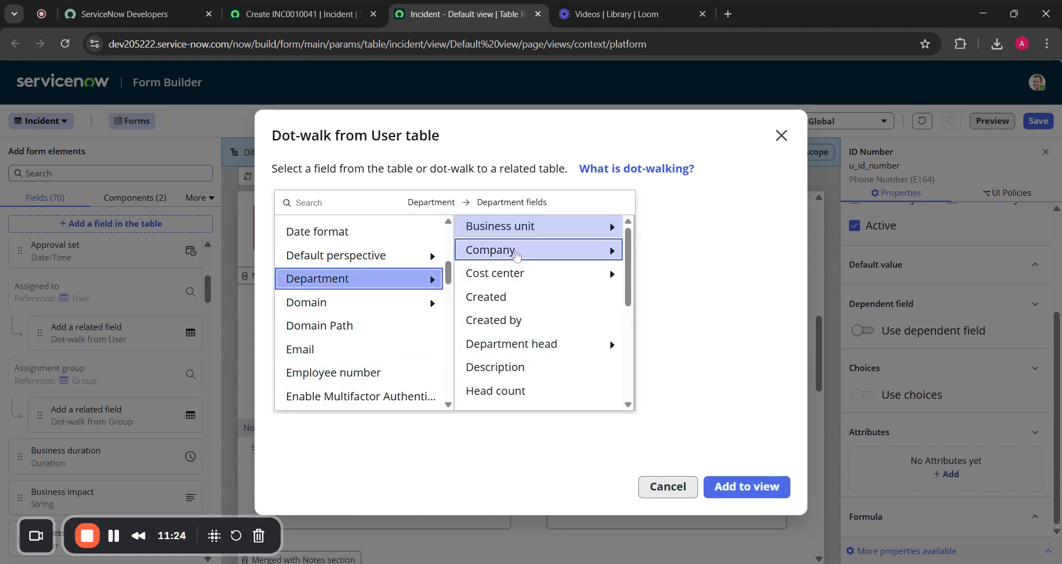
# Look through more of the User table fields and try to choose Email as the dot-walked field.
pyautogui.scroll(-3, 382, 316)
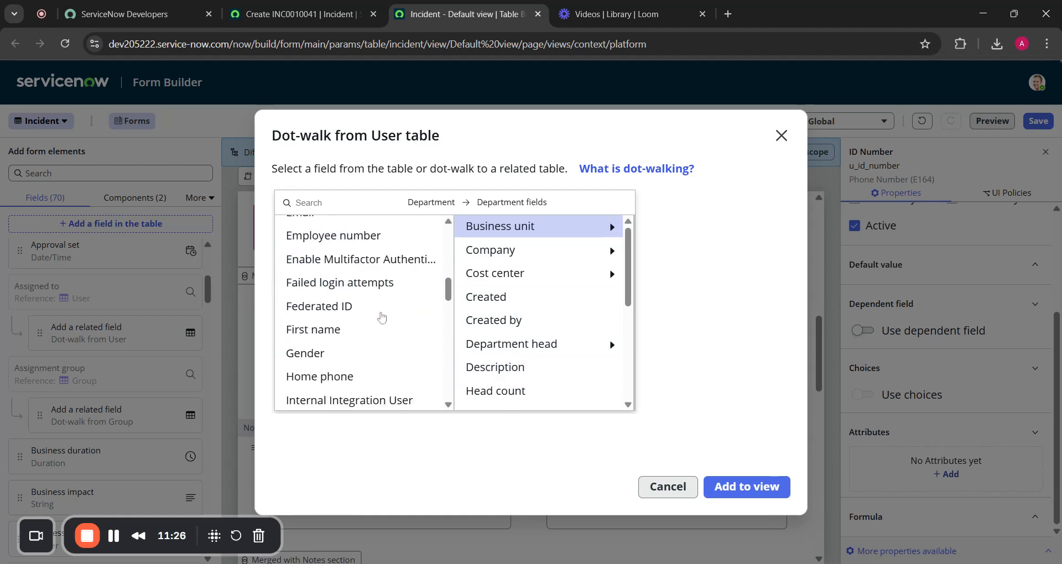
pyautogui.scroll(-10, 382, 317)
pyautogui.scroll(6, 380, 316)
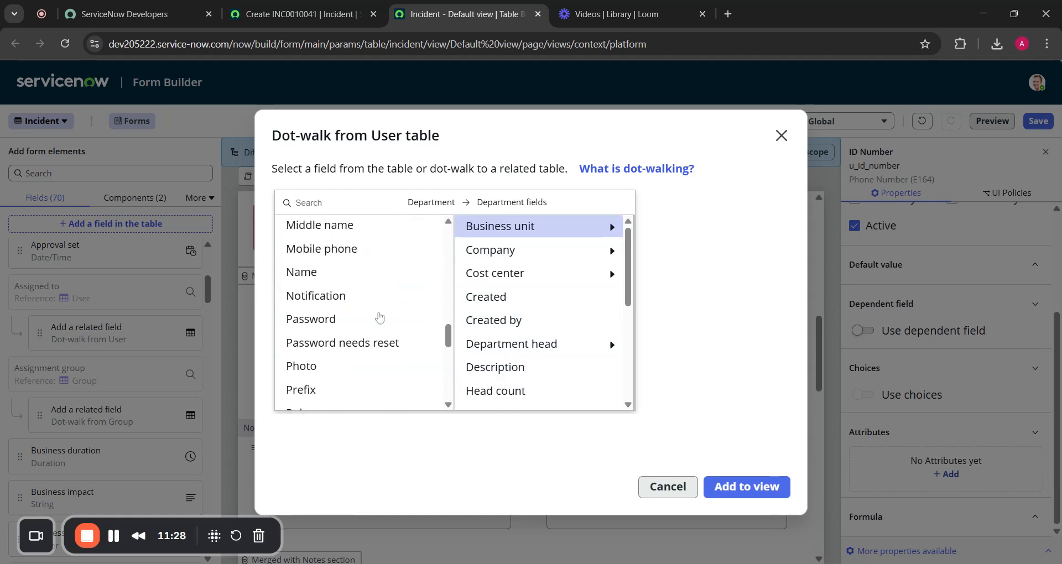
pyautogui.scroll(5, 380, 317)
pyautogui.click(320, 289)
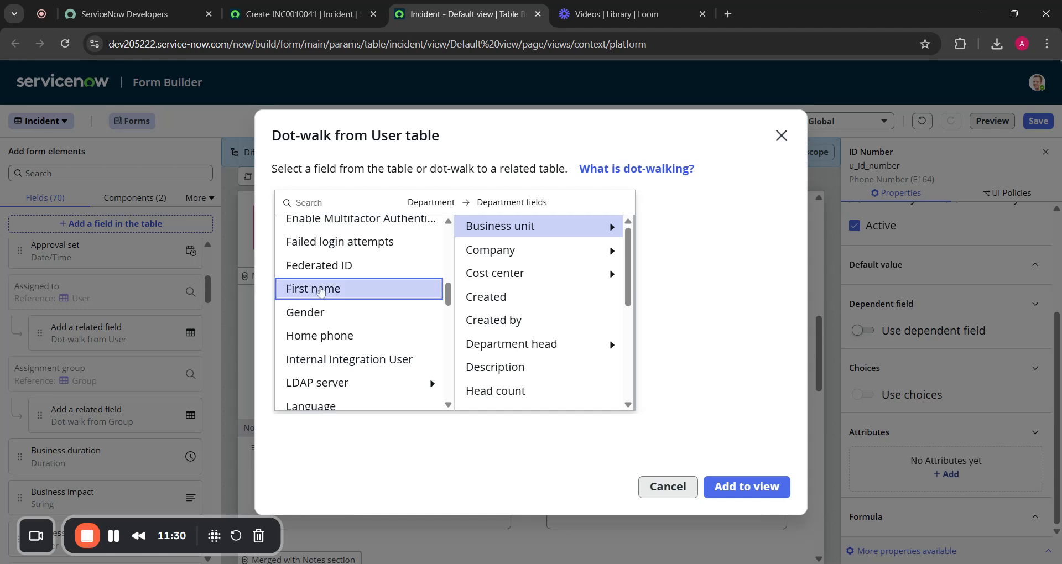
pyautogui.scroll(3, 332, 310)
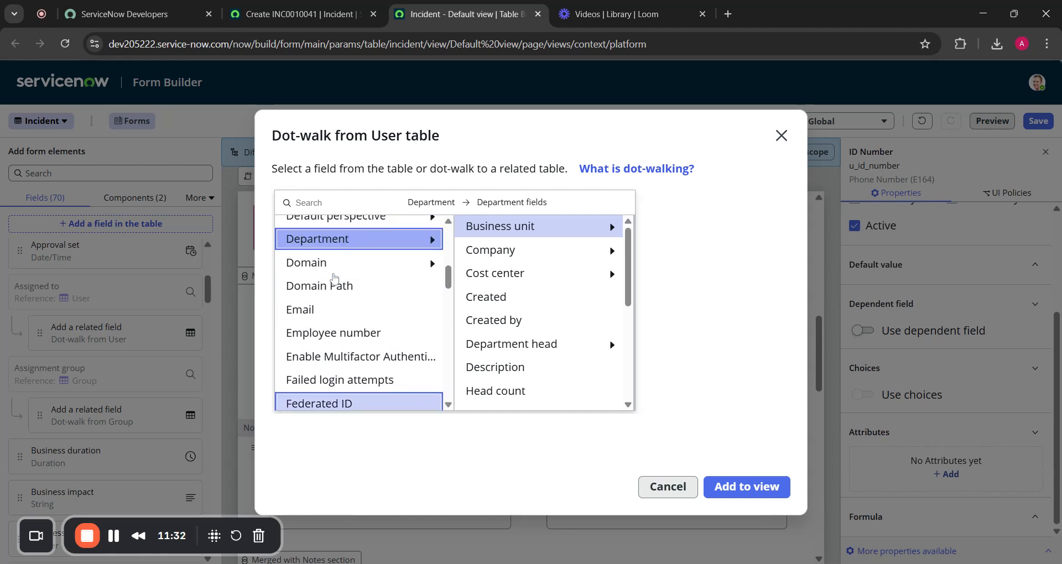
pyautogui.click(334, 309)
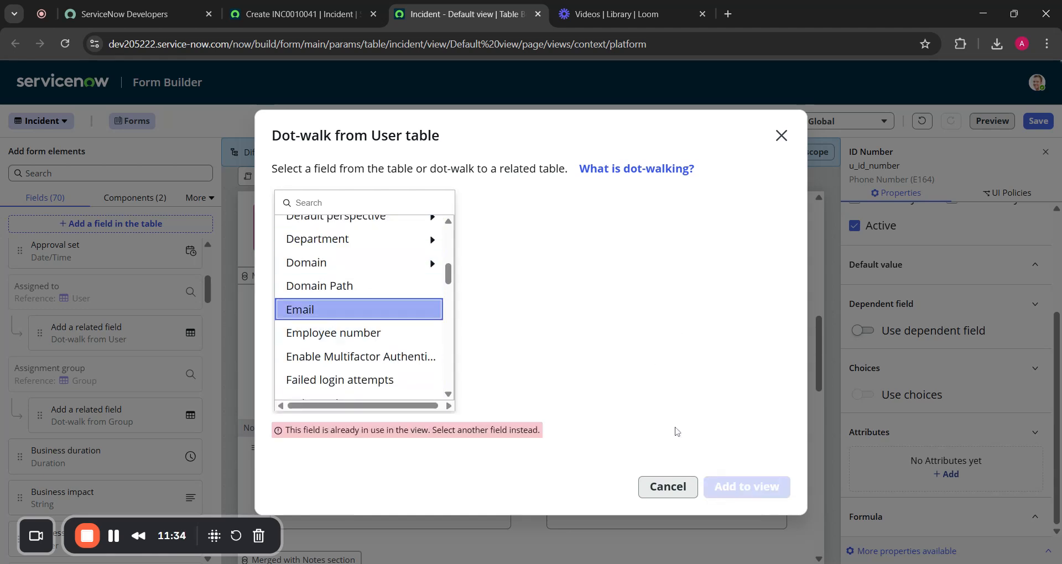
pyautogui.moveTo(370, 430); pyautogui.dragTo(507, 430)
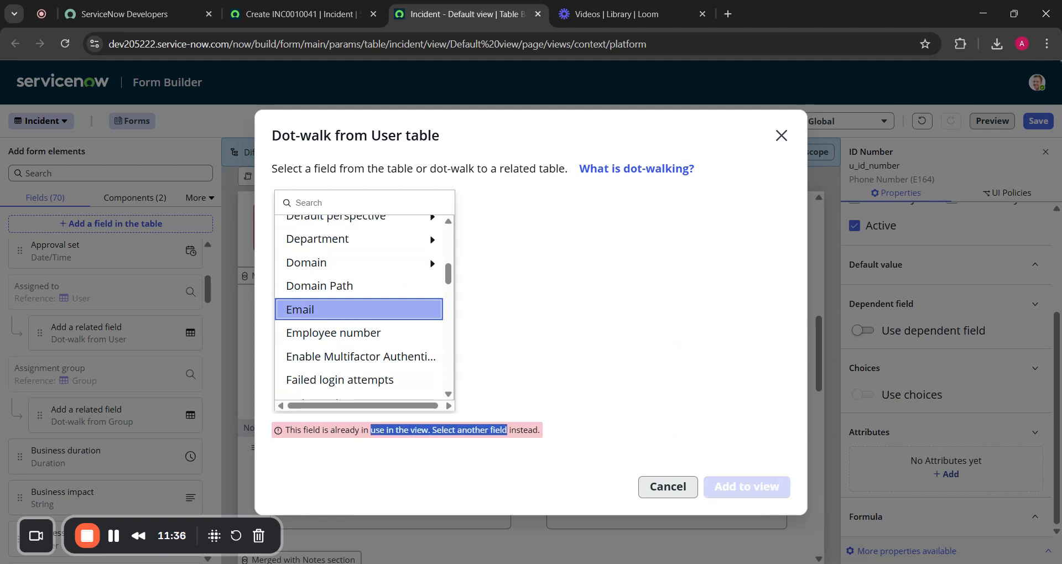
pyautogui.scroll(1, 415, 287)
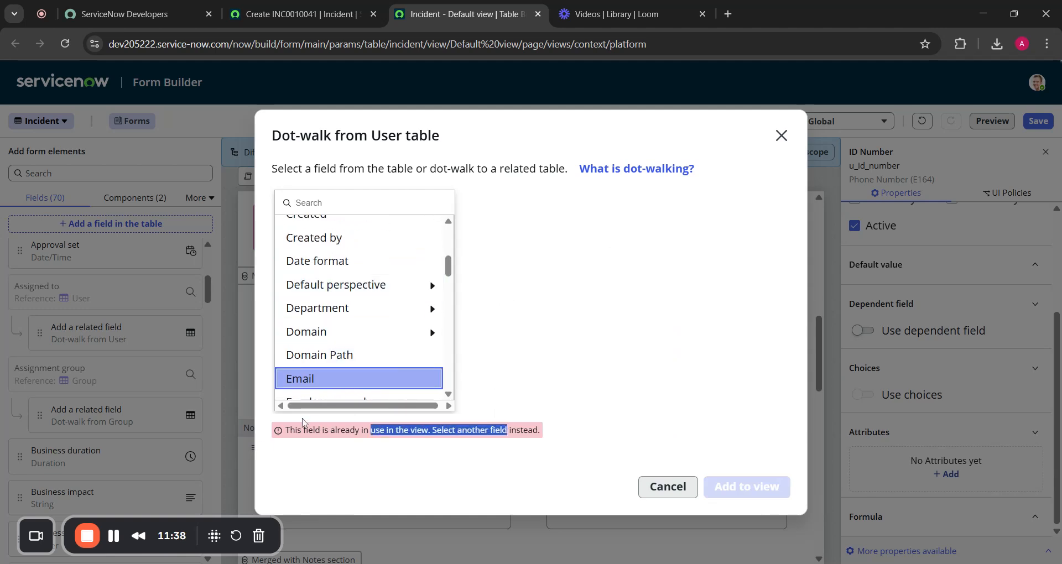
pyautogui.click(283, 437)
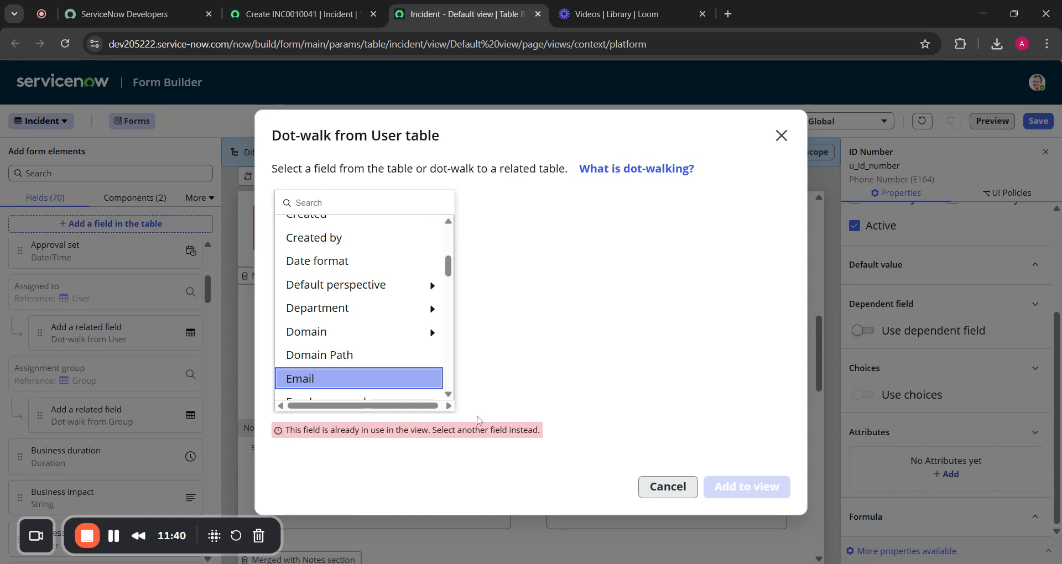
# Add the dot-walked Department field from the User table to the Incident form view.
pyautogui.scroll(1, 426, 331)
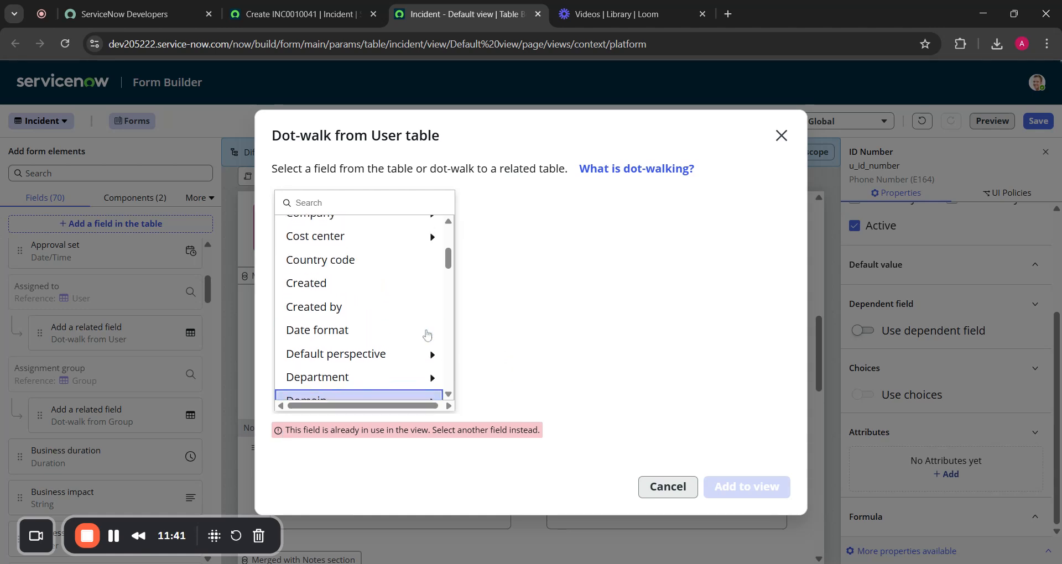
pyautogui.click(369, 376)
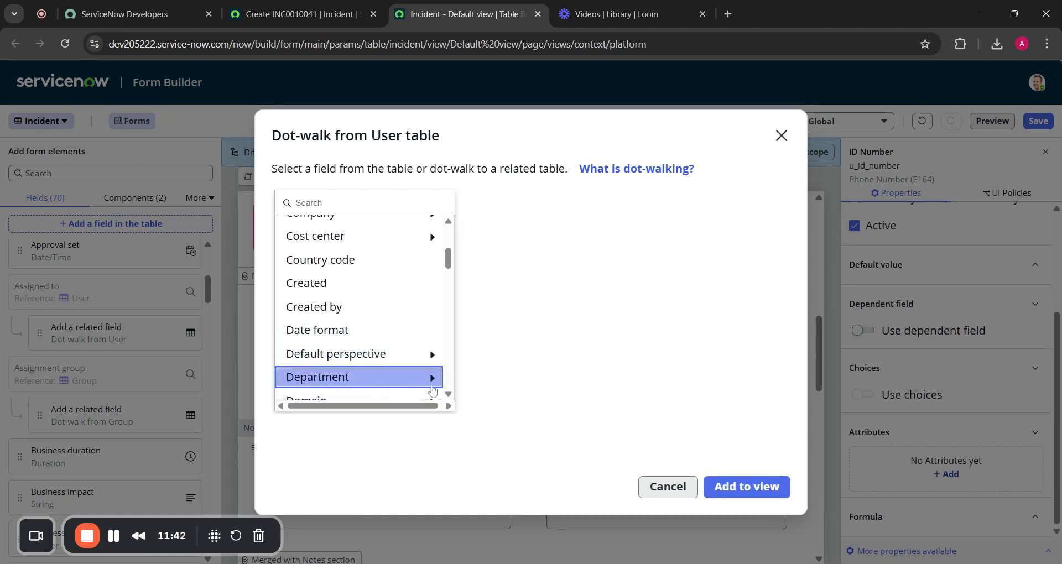
pyautogui.click(773, 488)
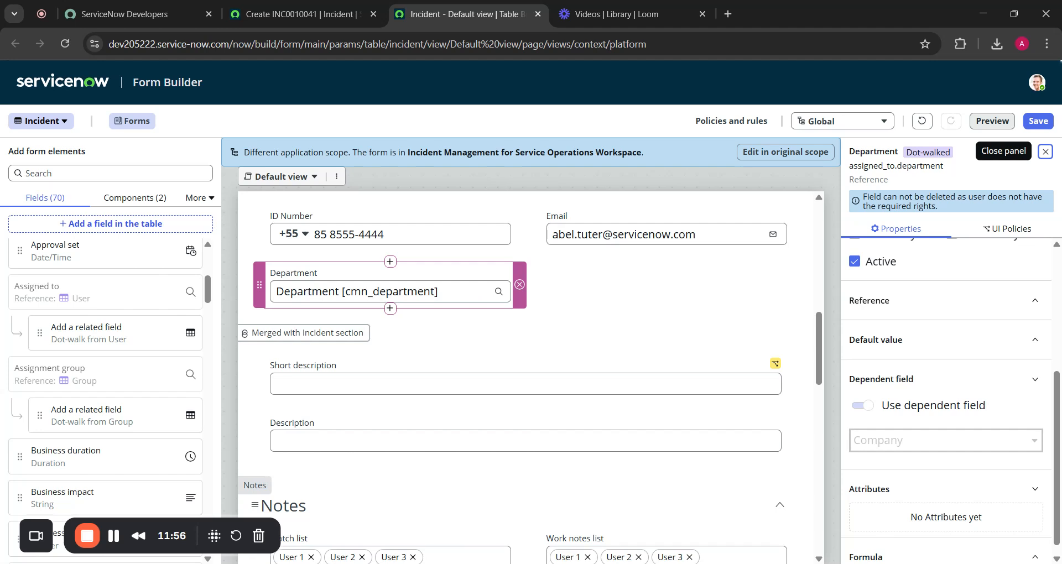
pyautogui.click(572, 306)
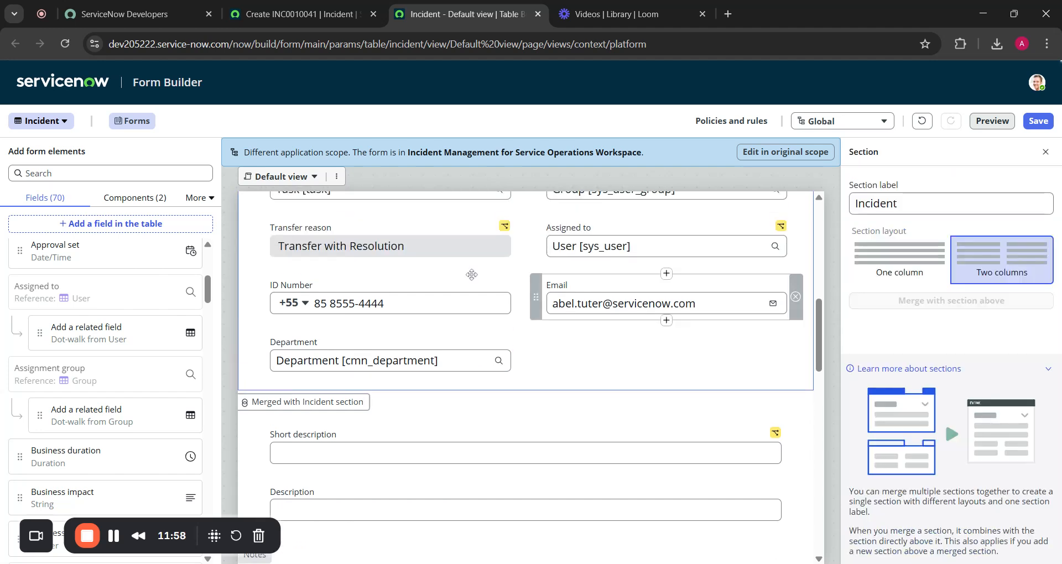
# Look at the available form components and the layout properties of the Resolution Information section and its merged Resolution notes section.
pyautogui.click(127, 198)
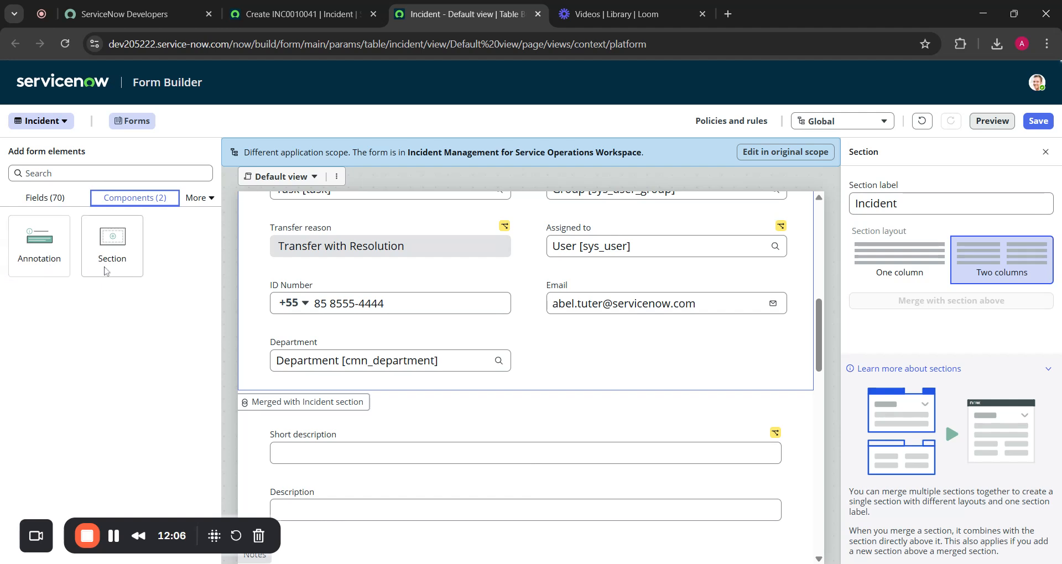
pyautogui.click(109, 245)
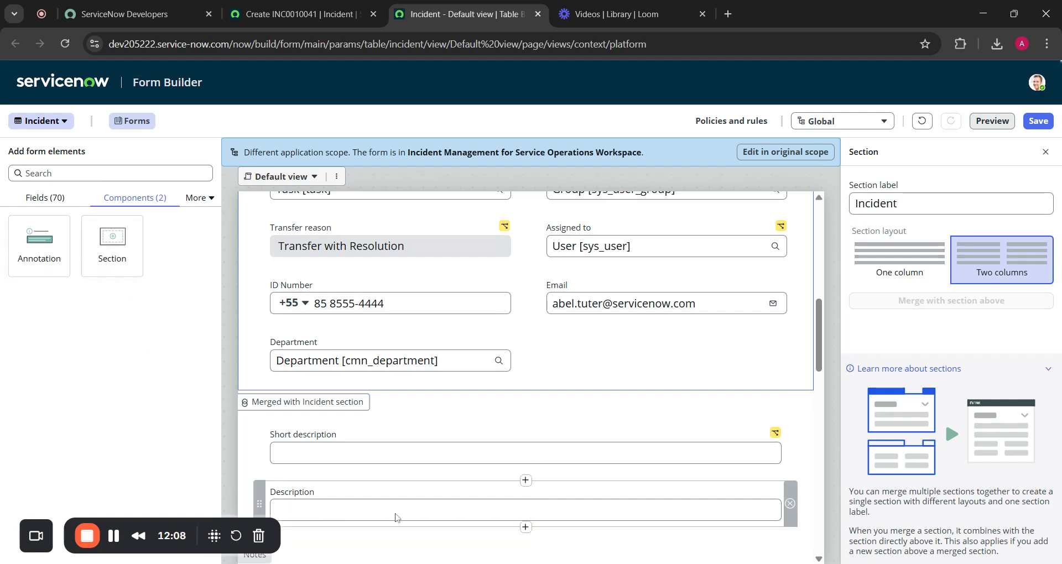
pyautogui.scroll(-10, 417, 542)
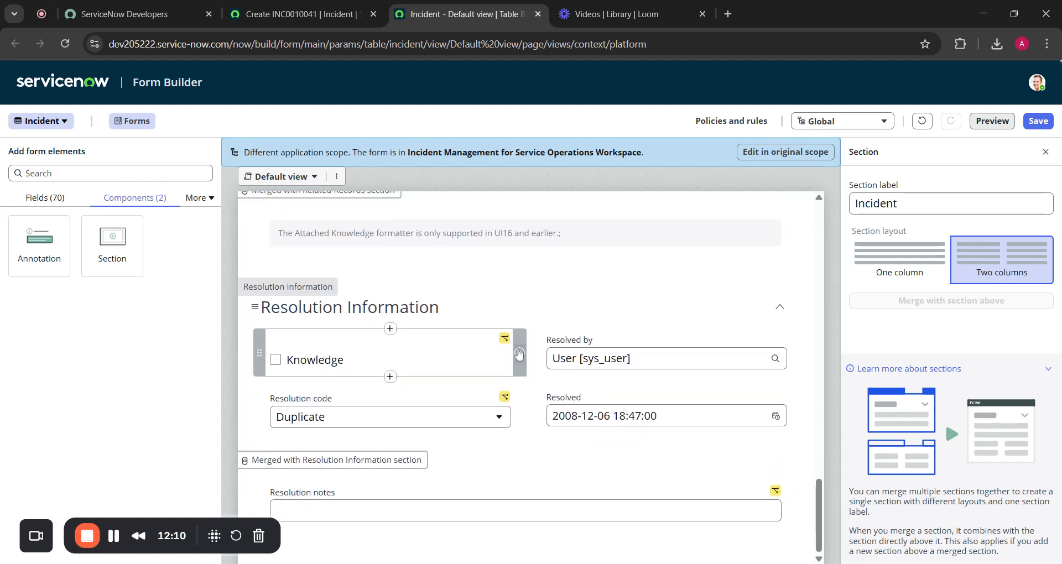
pyautogui.click(412, 535)
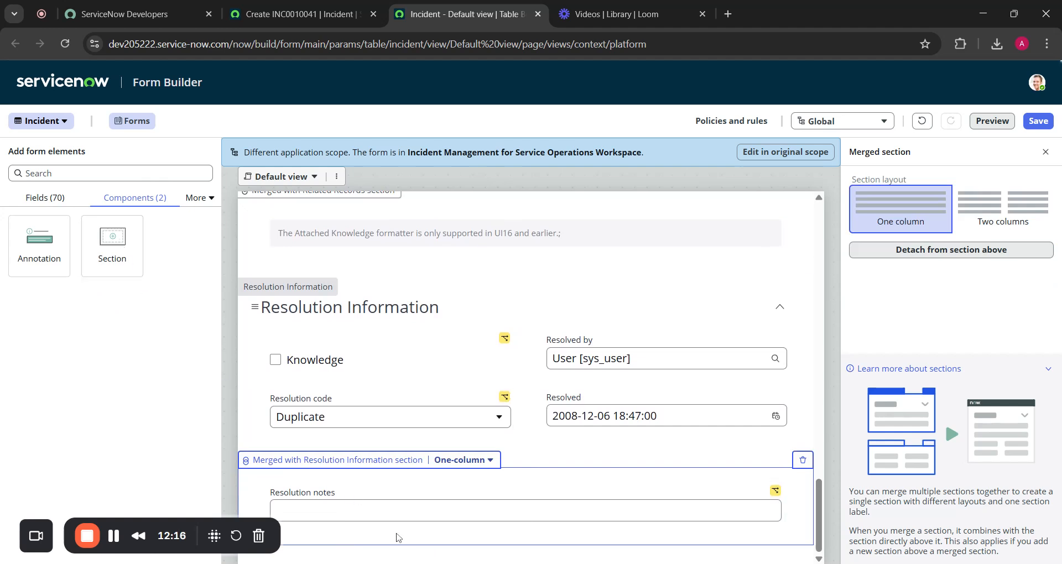
pyautogui.moveTo(414, 549); pyautogui.dragTo(270, 386)
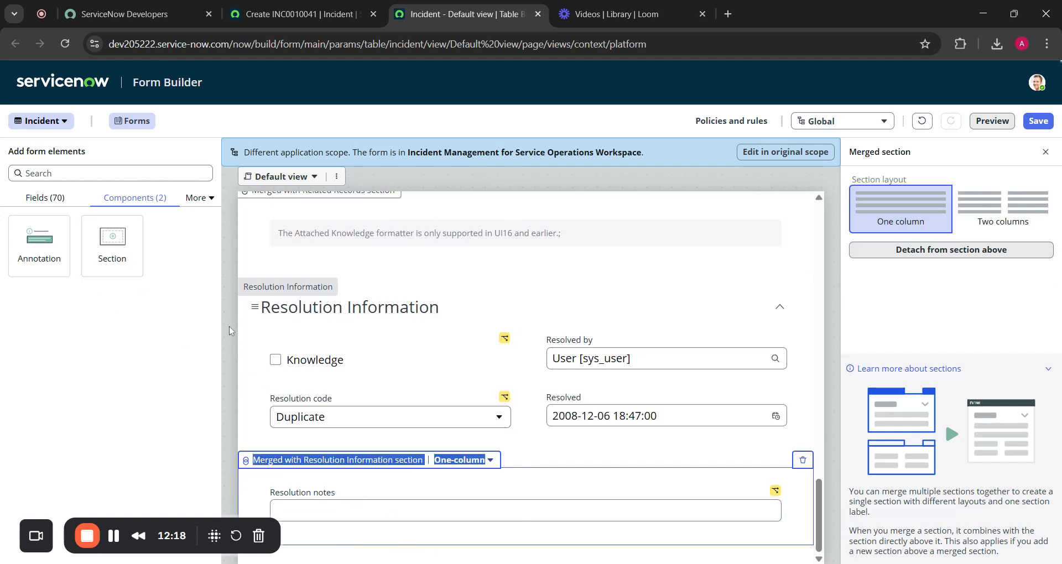
pyautogui.click(419, 363)
pyautogui.click(560, 301)
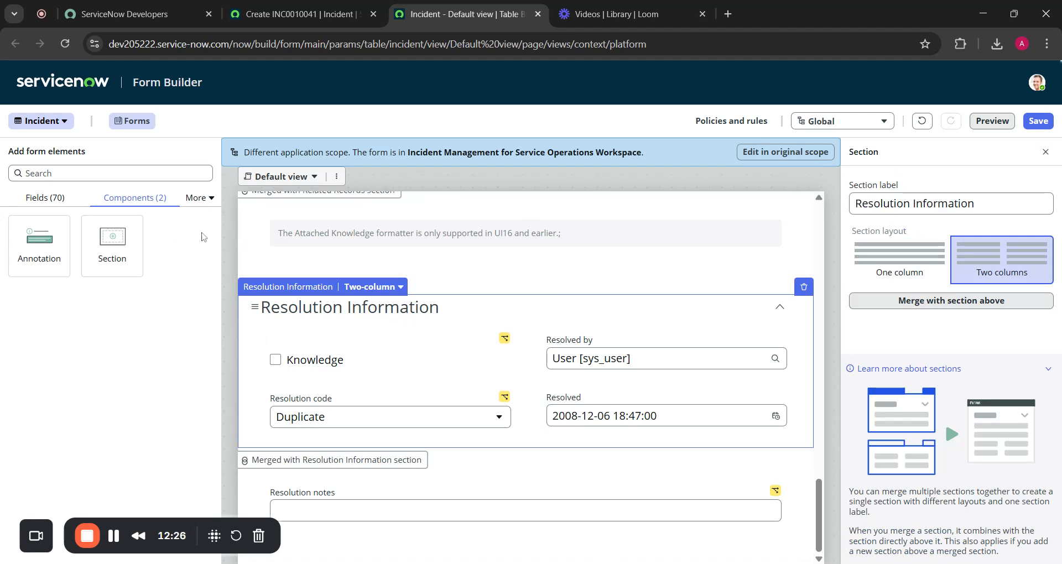
# Switch to editing the form in its original scope and add a new section below Resolution notes.
pyautogui.click(122, 538)
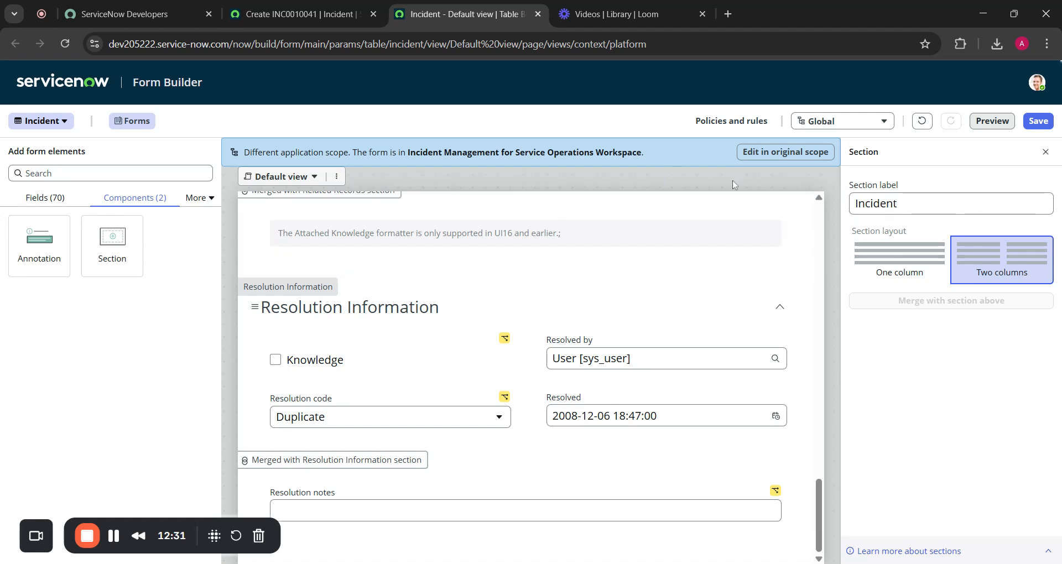
pyautogui.click(778, 157)
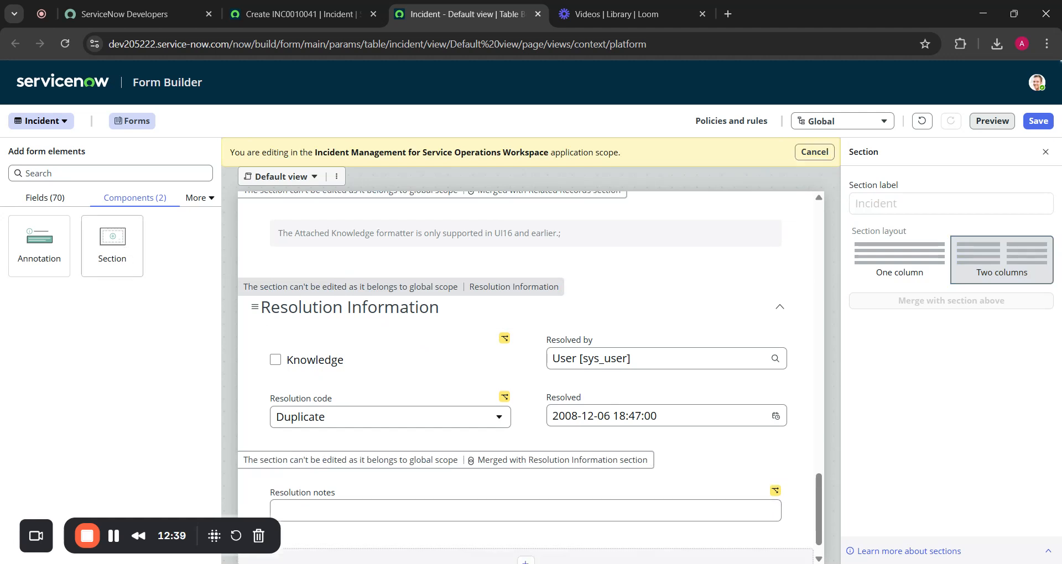
pyautogui.moveTo(112, 246); pyautogui.dragTo(526, 556)
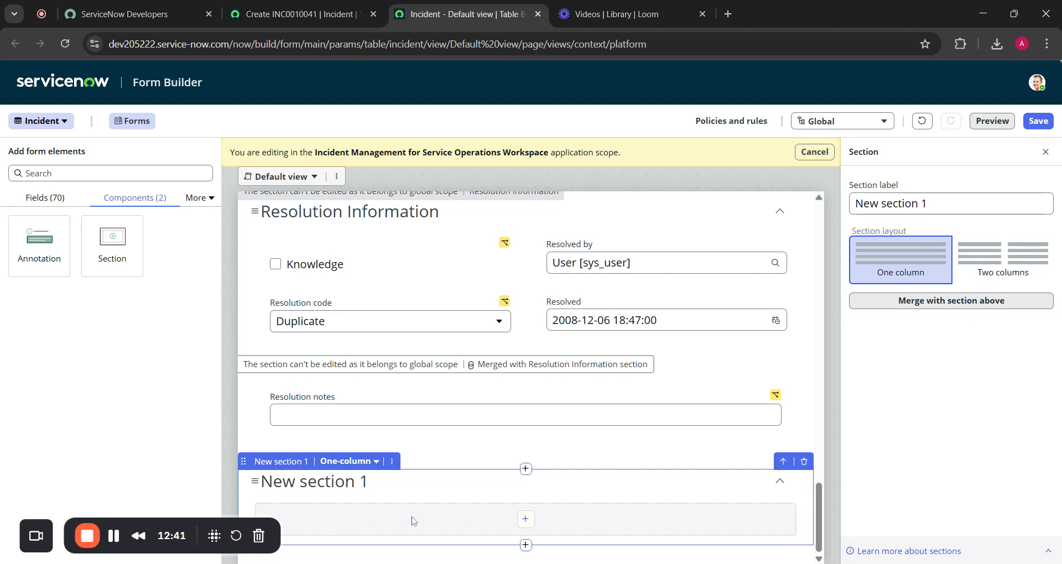
# Leave original-scope editing, discard the unsaved changes, and review the fields in the Incident section.
pyautogui.click(814, 152)
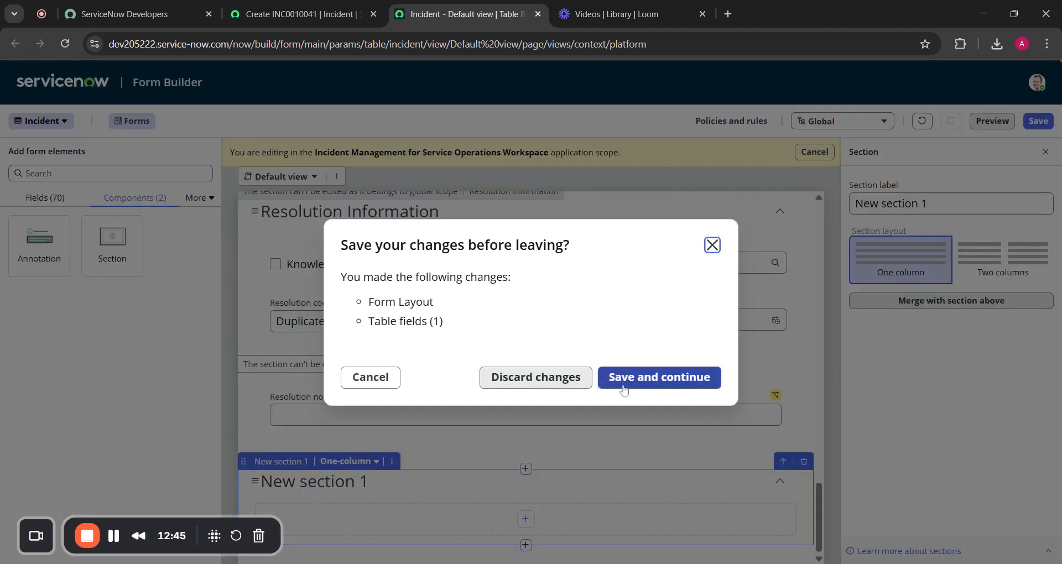
pyautogui.click(508, 377)
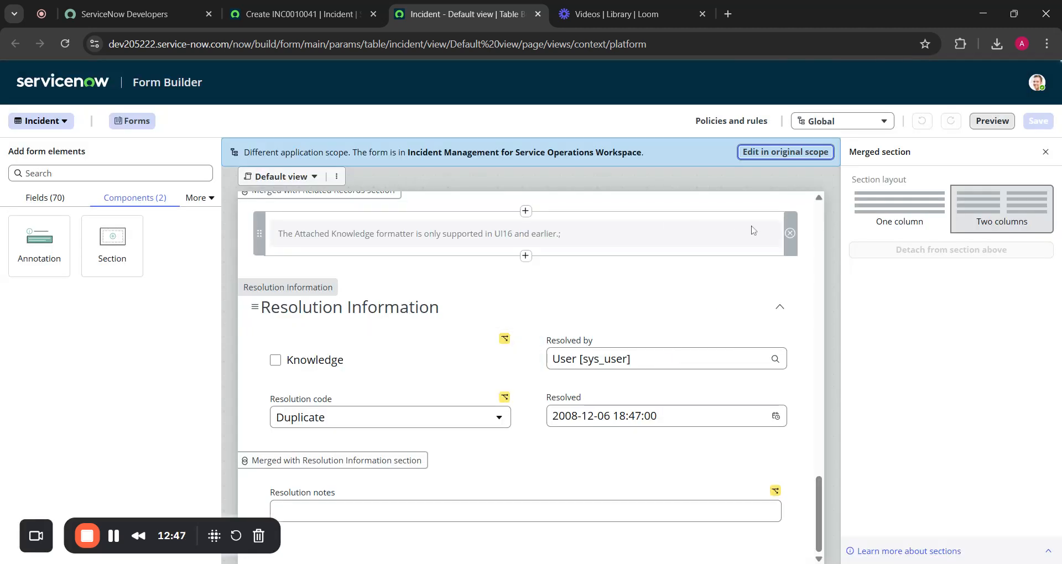
pyautogui.scroll(20, 753, 230)
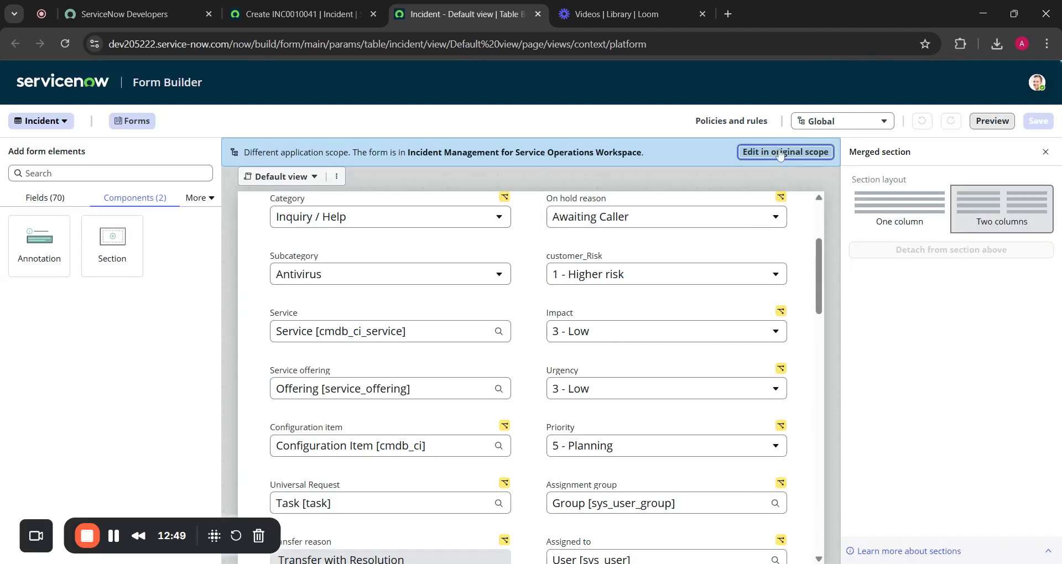
pyautogui.scroll(-4, 663, 332)
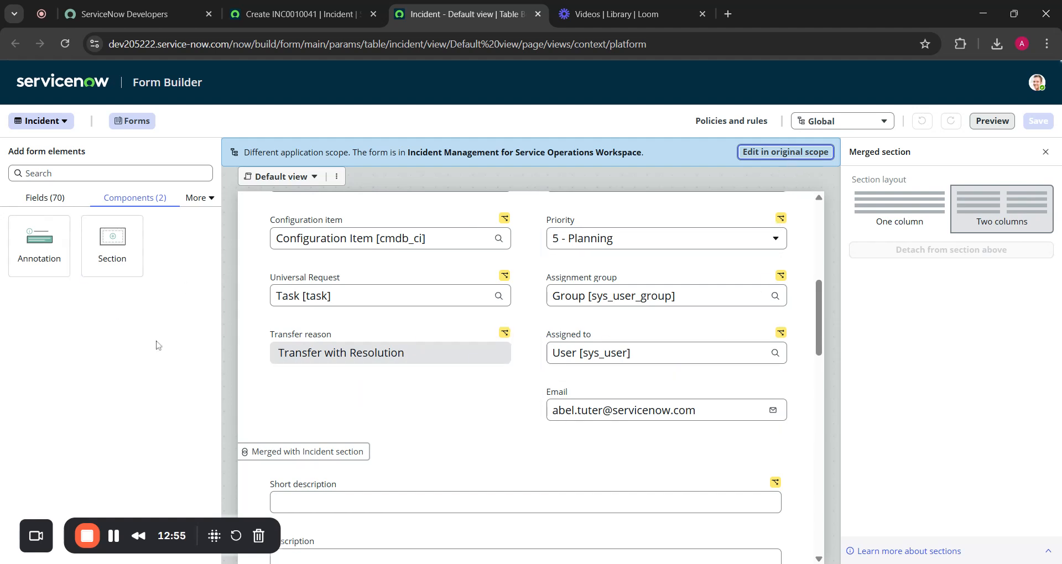
# Move the id_num field below the Transfer reason field, beside Email.
pyautogui.click(112, 539)
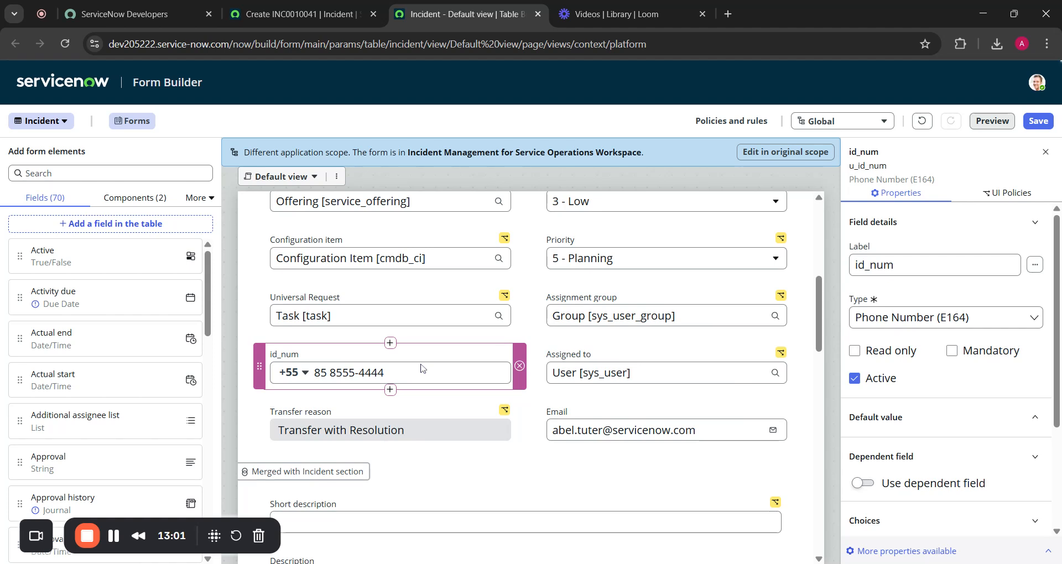
pyautogui.press('Delete')
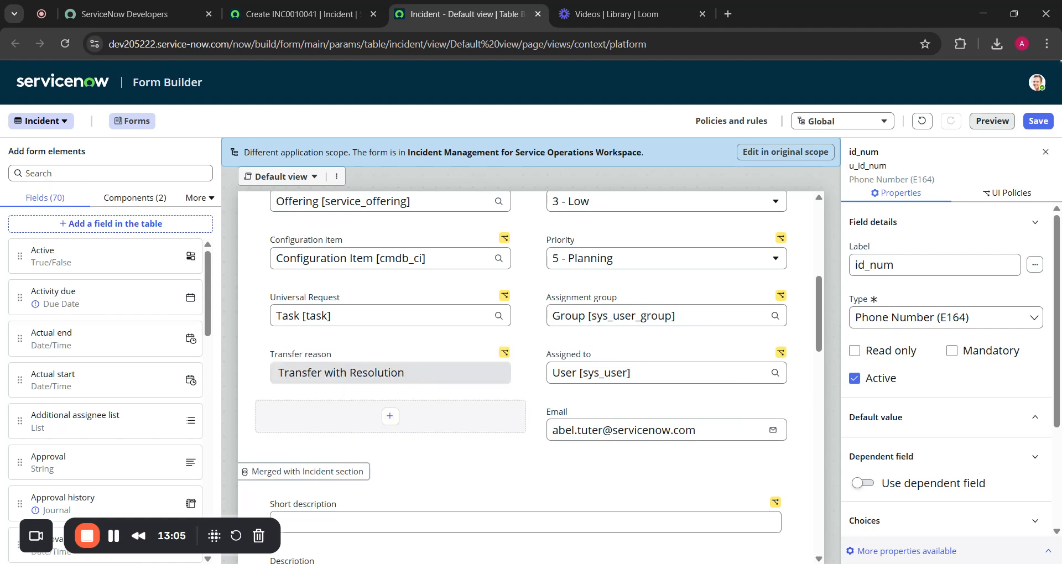
pyautogui.hotkey('ctrl', 'z')
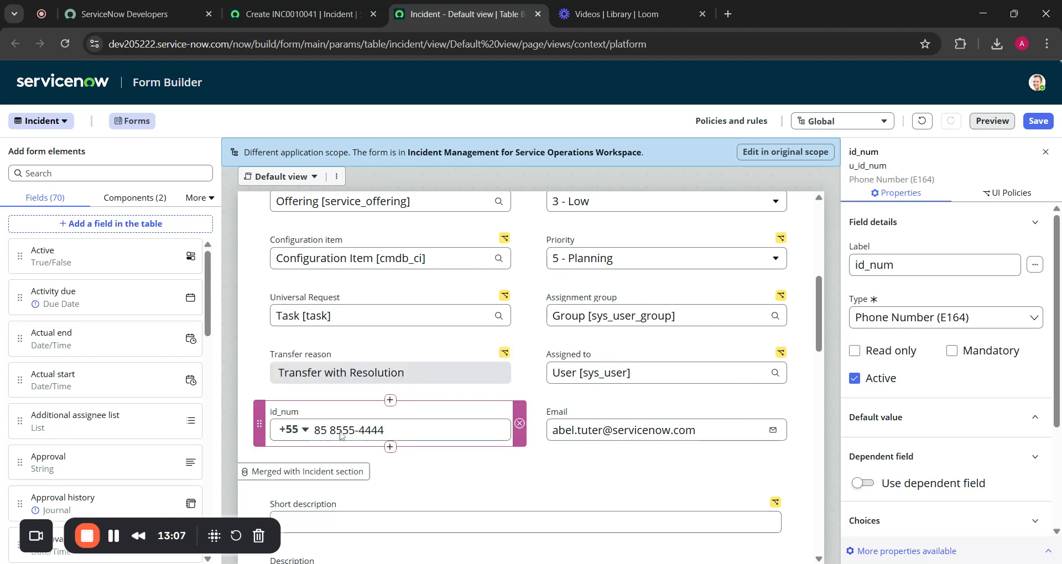
# Add an Annotation component directly above the id_num field in the Incident section.
pyautogui.click(135, 197)
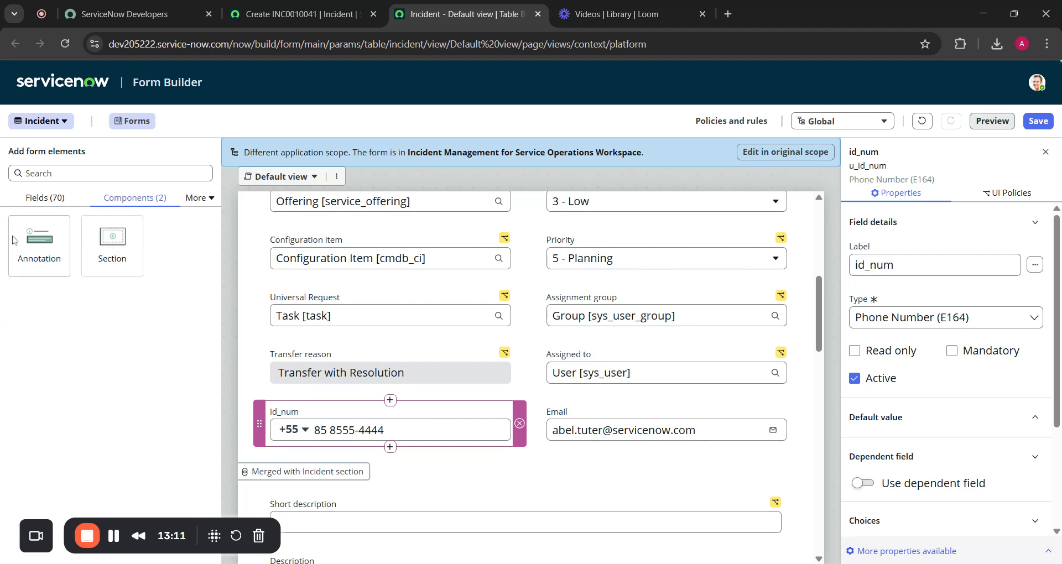
pyautogui.click(393, 402)
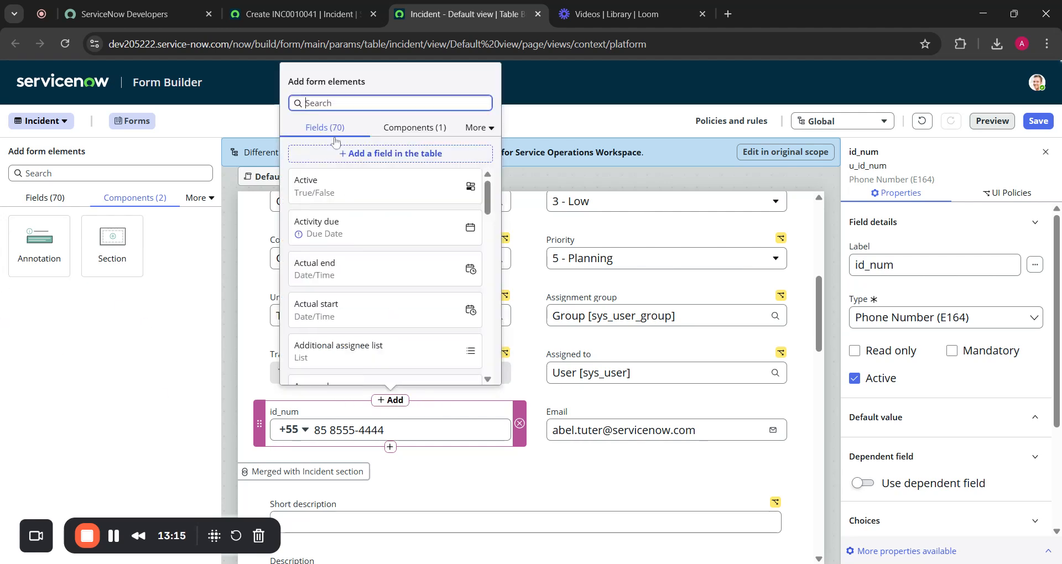
pyautogui.click(430, 134)
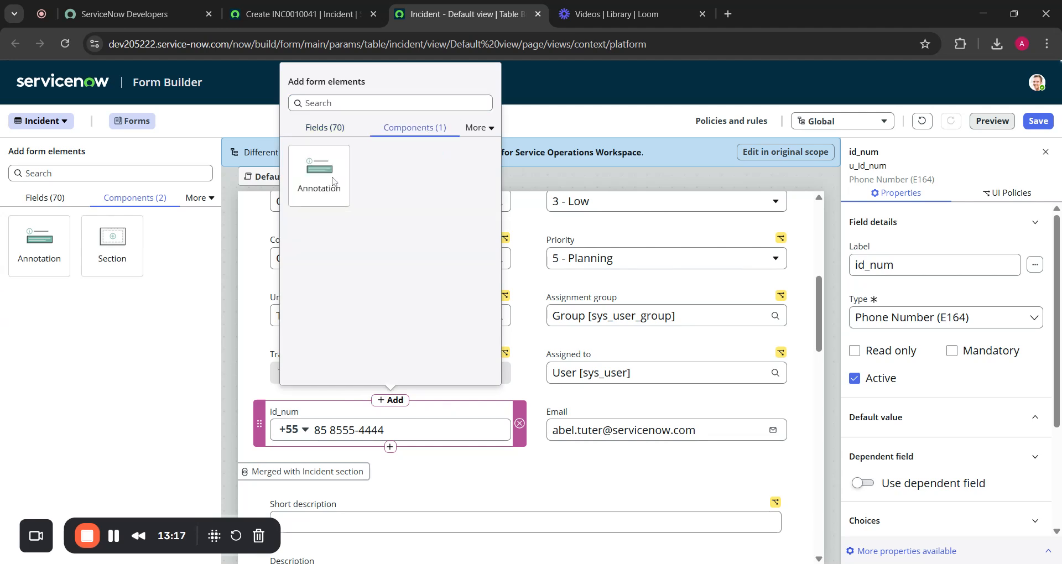
pyautogui.click(334, 174)
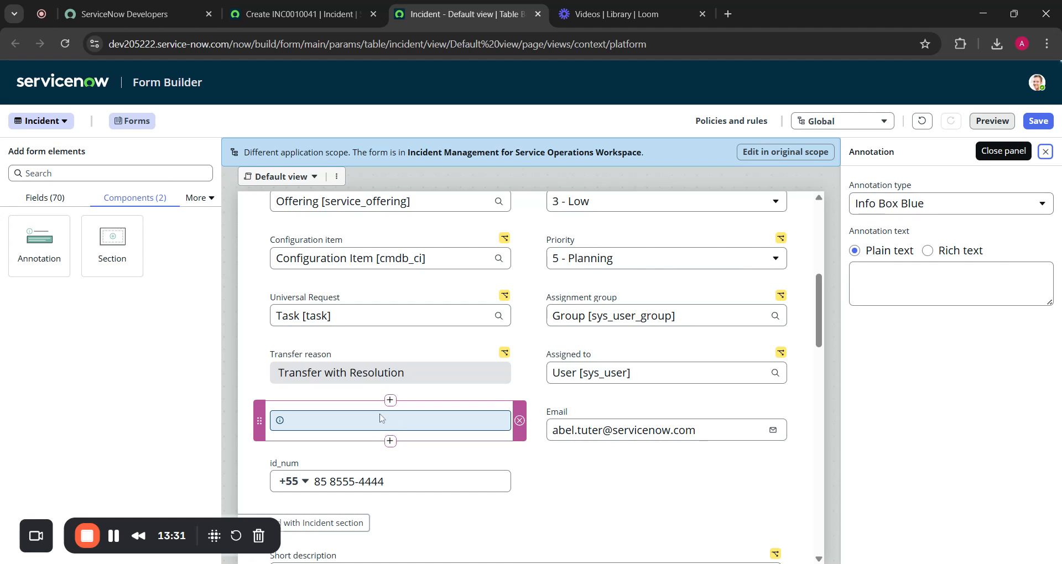
# Set the annotation's type to Plain Text, leave its text empty, and save the form.
pyautogui.click(927, 209)
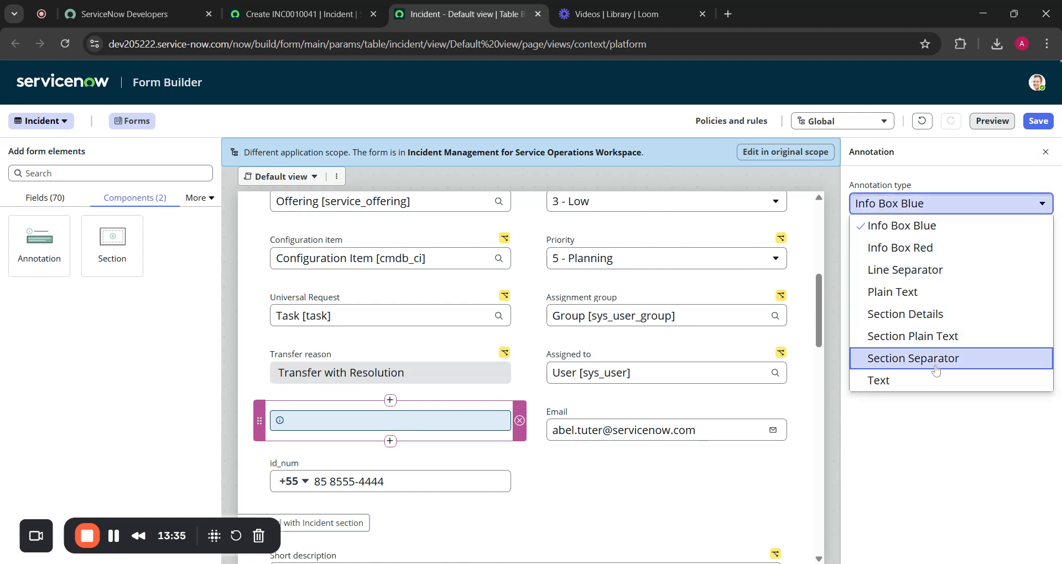
pyautogui.click(925, 380)
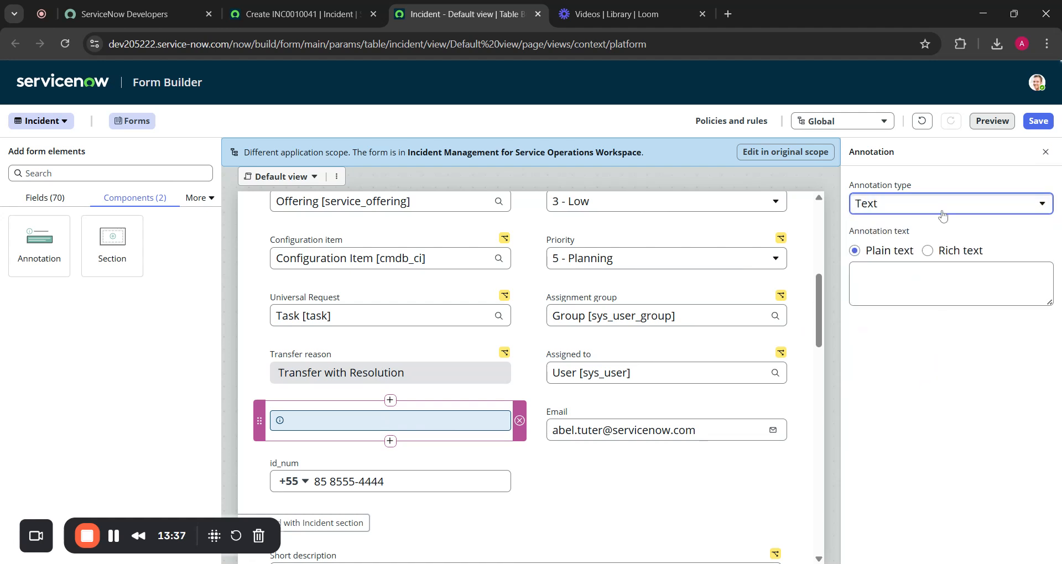
pyautogui.click(943, 215)
pyautogui.click(926, 292)
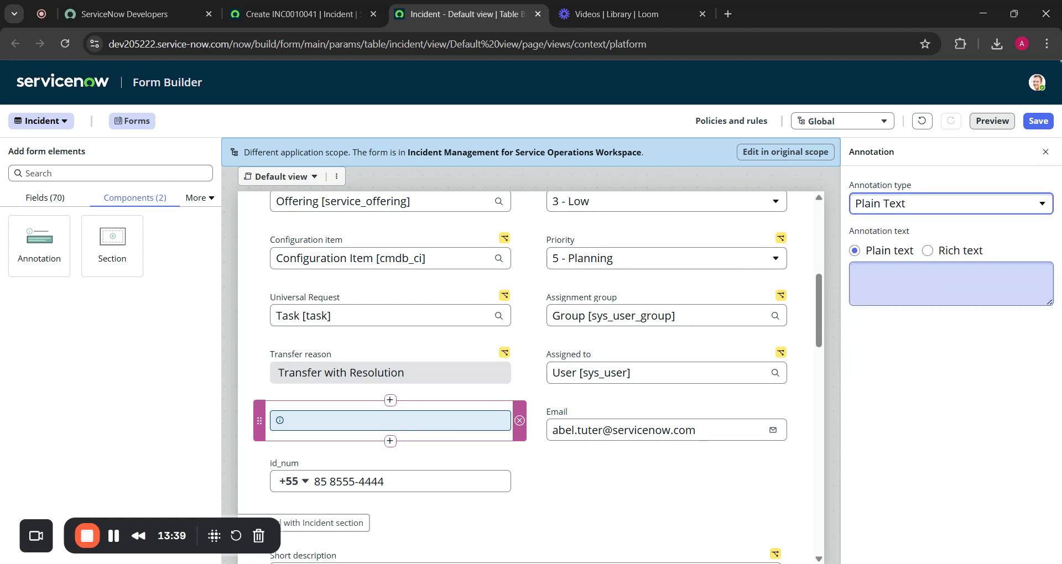
pyautogui.click(946, 284)
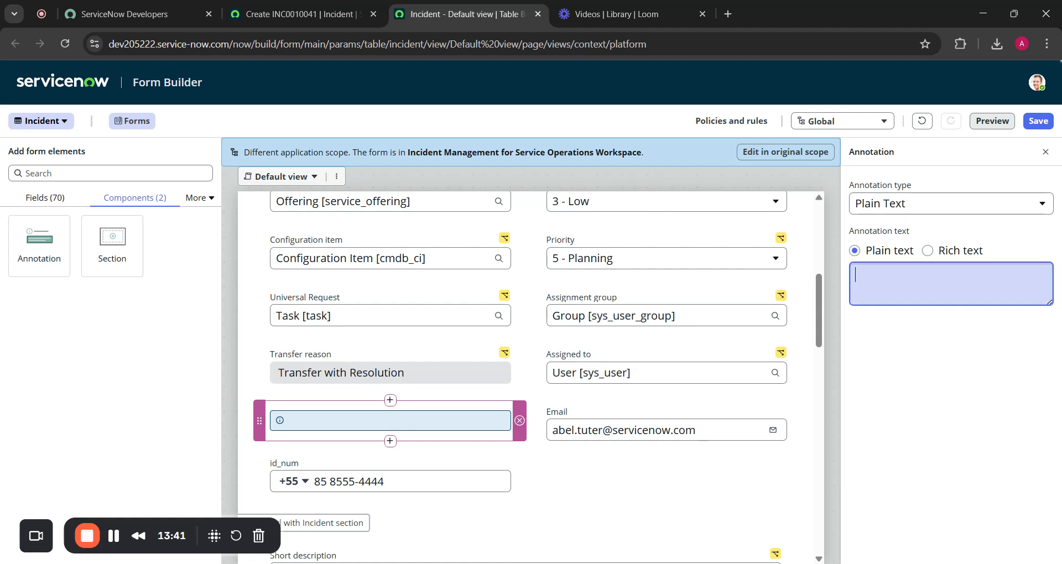
pyautogui.click(1046, 151)
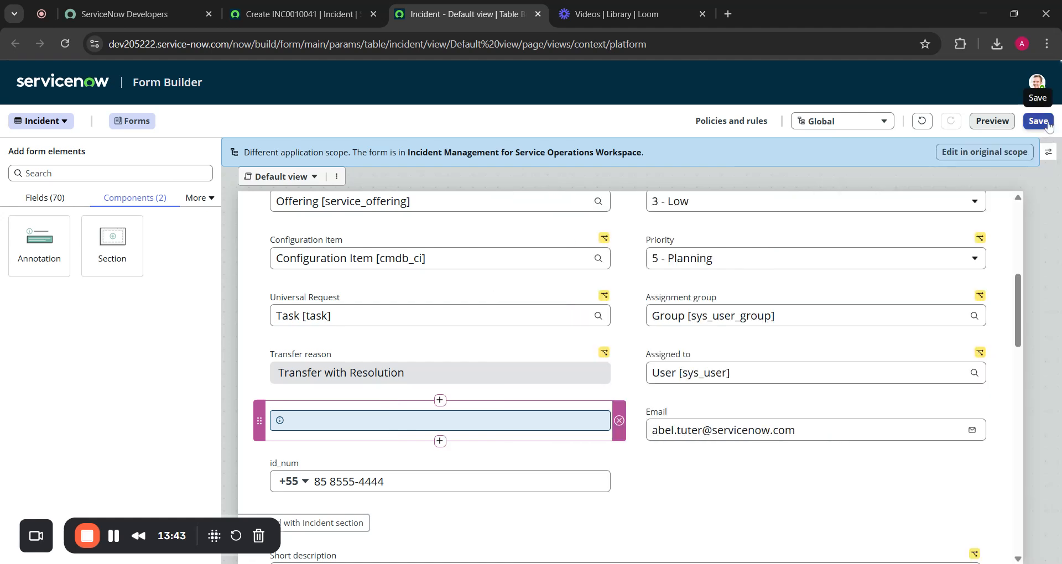
pyautogui.click(1038, 121)
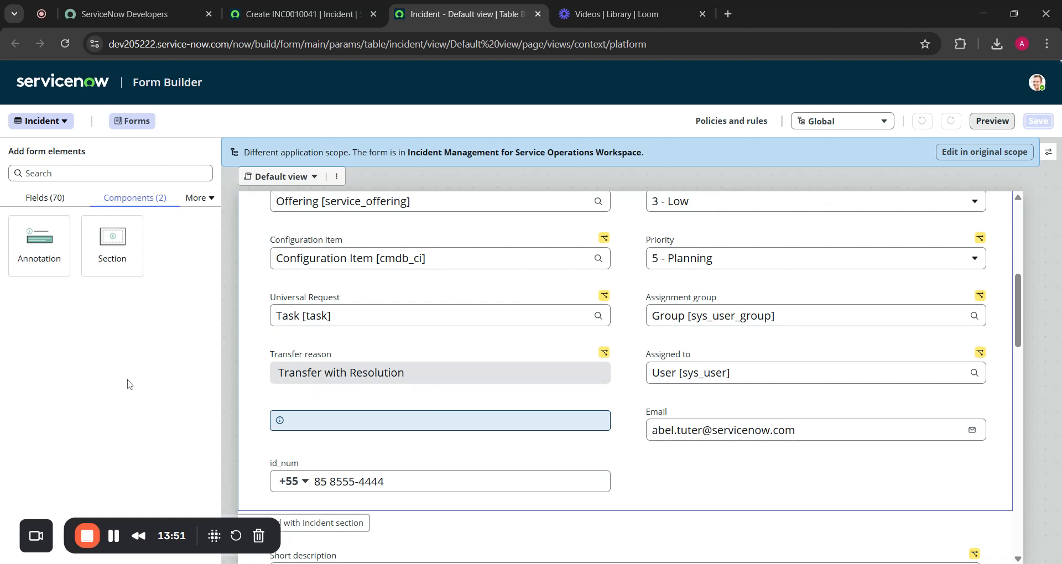
# Switch to the new incident record and reload its form to load the saved layout.
pyautogui.scroll(-4, 469, 387)
pyautogui.scroll(5, 467, 384)
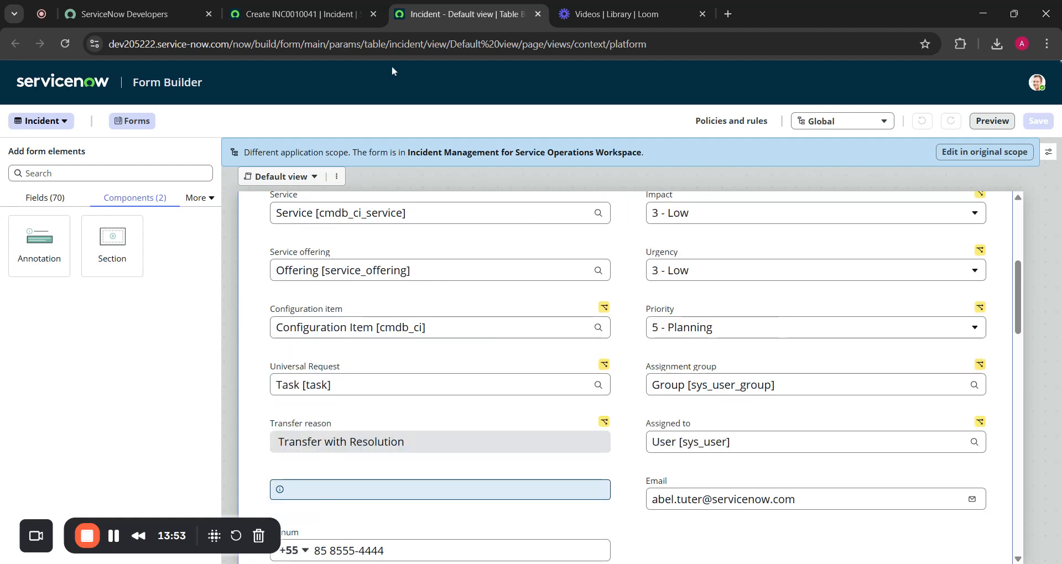
pyautogui.click(302, 14)
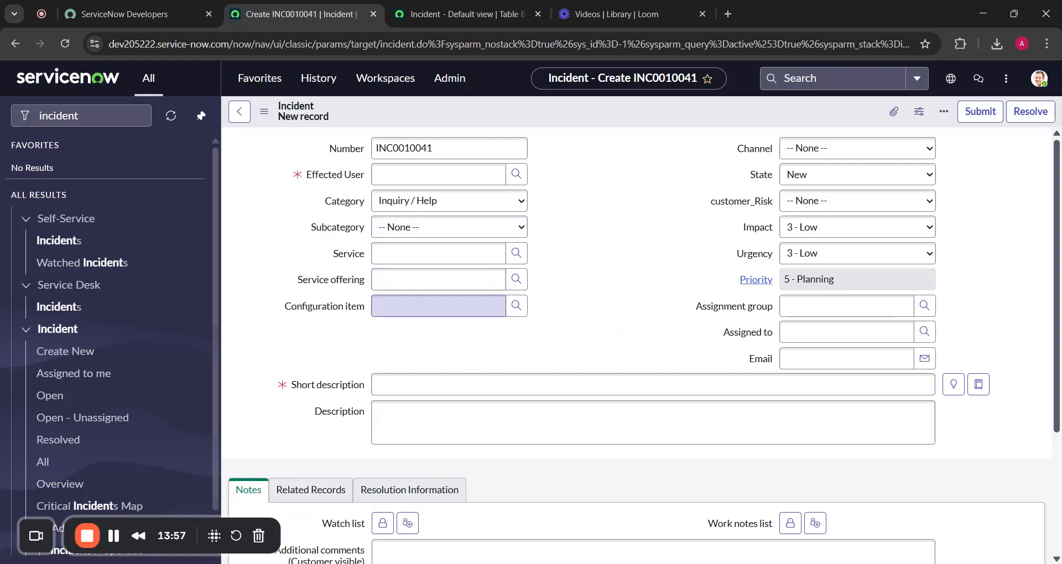
pyautogui.rightClick(659, 122)
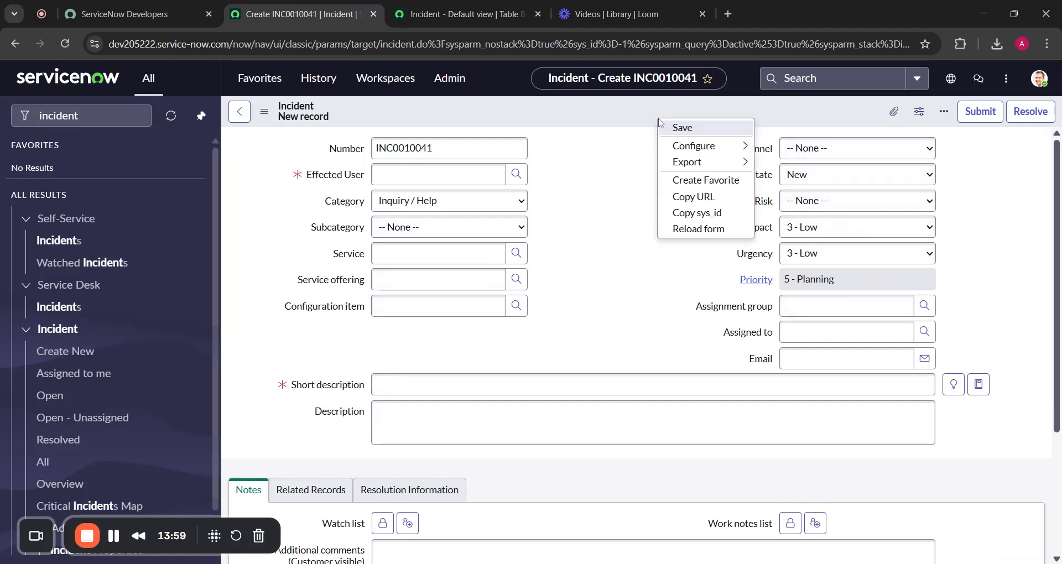
pyautogui.click(687, 246)
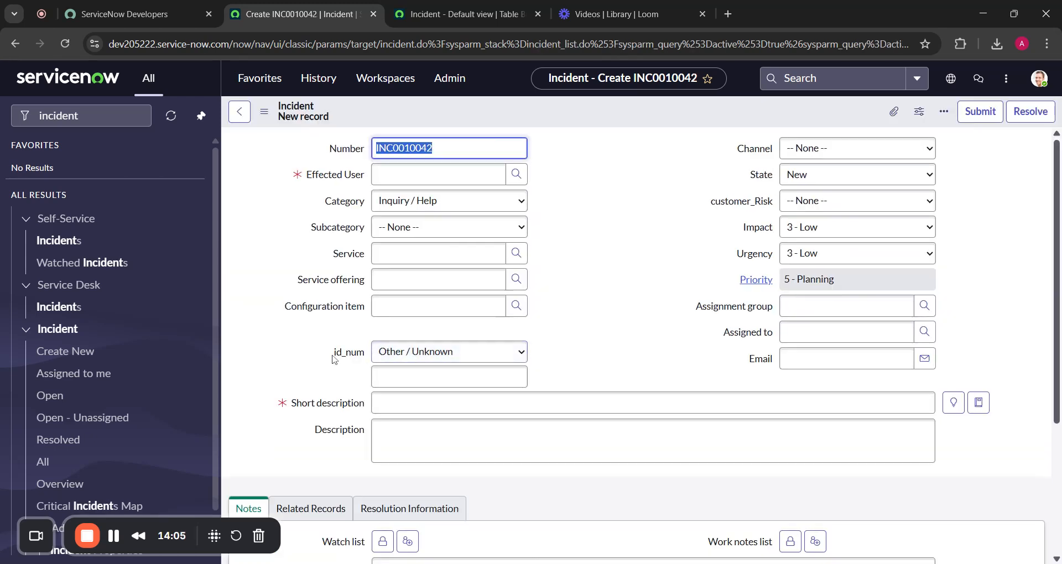
# Choose Czech Republic as the country for the id_num field on the new incident record.
pyautogui.click(431, 352)
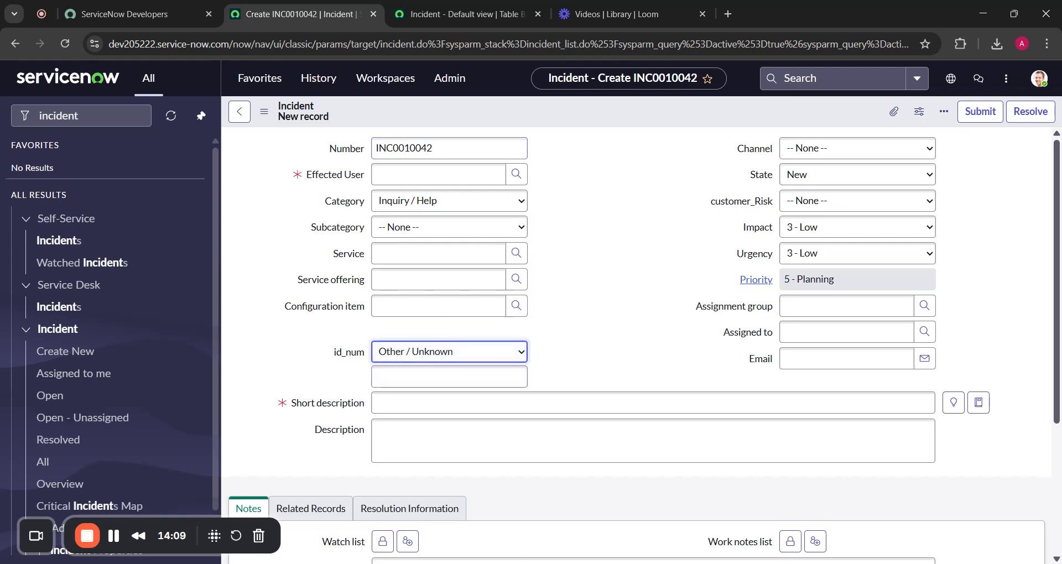
pyautogui.click(430, 265)
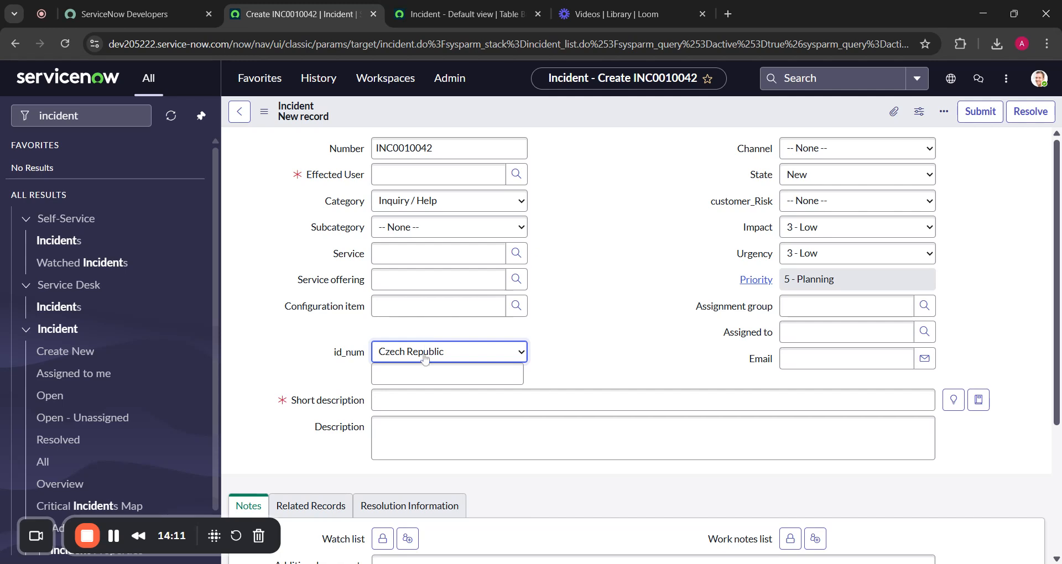
pyautogui.click(589, 228)
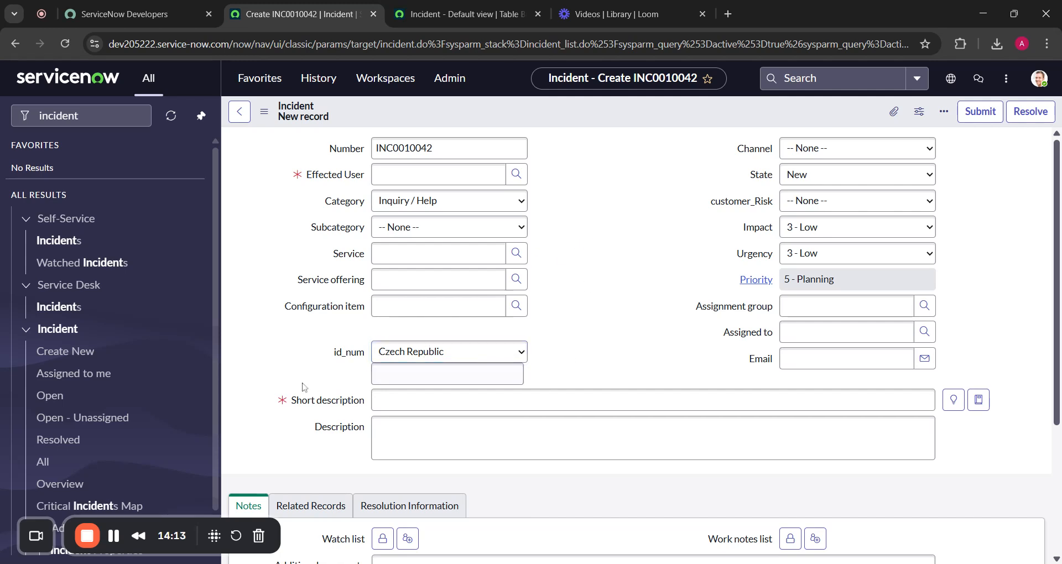
# Return to Form Builder and examine the id_num field's type options and other properties, comparing them with the new incident form.
pyautogui.click(464, 14)
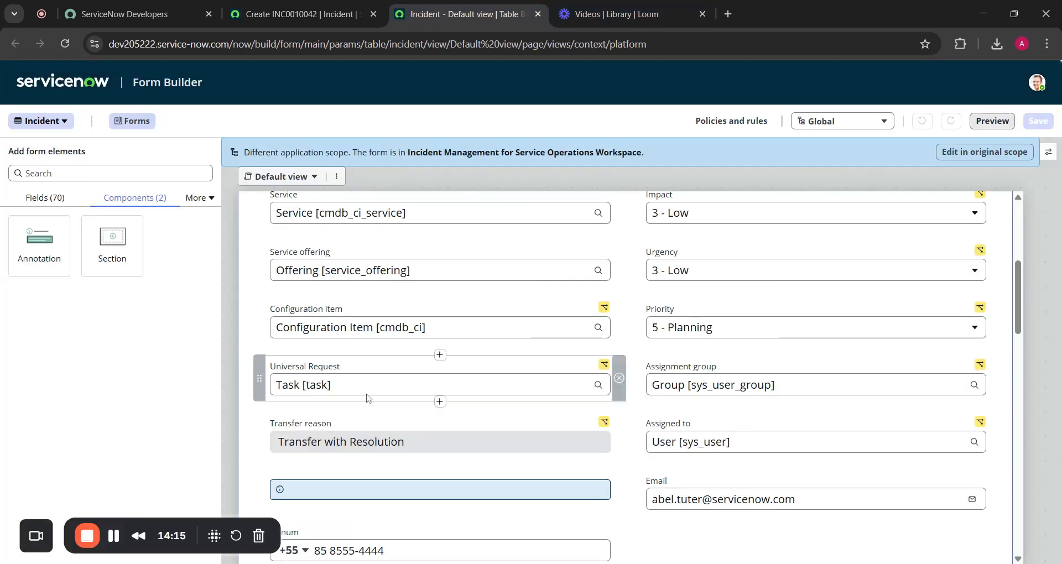
pyautogui.scroll(-3, 449, 445)
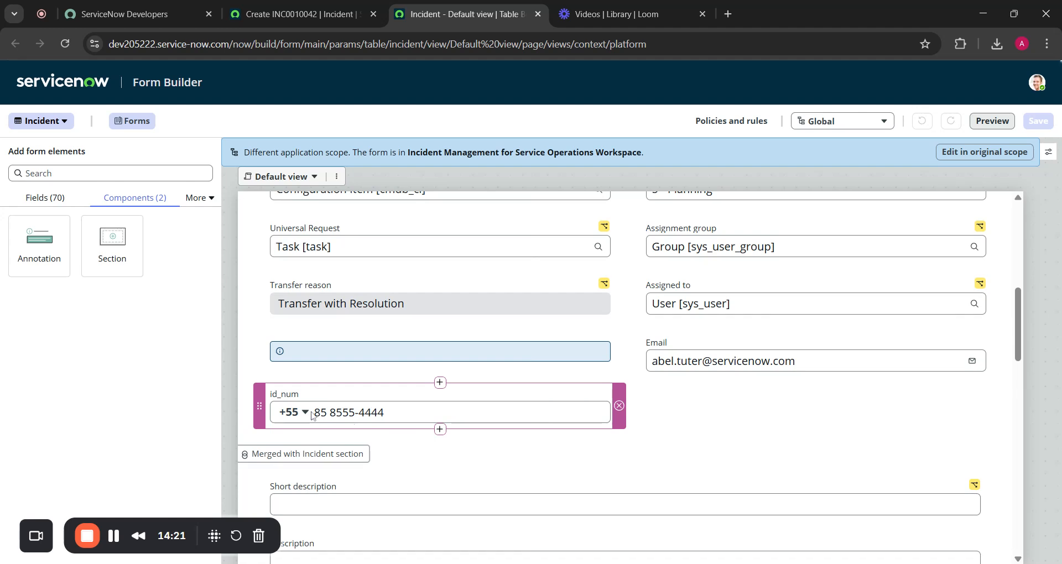
pyautogui.click(1048, 151)
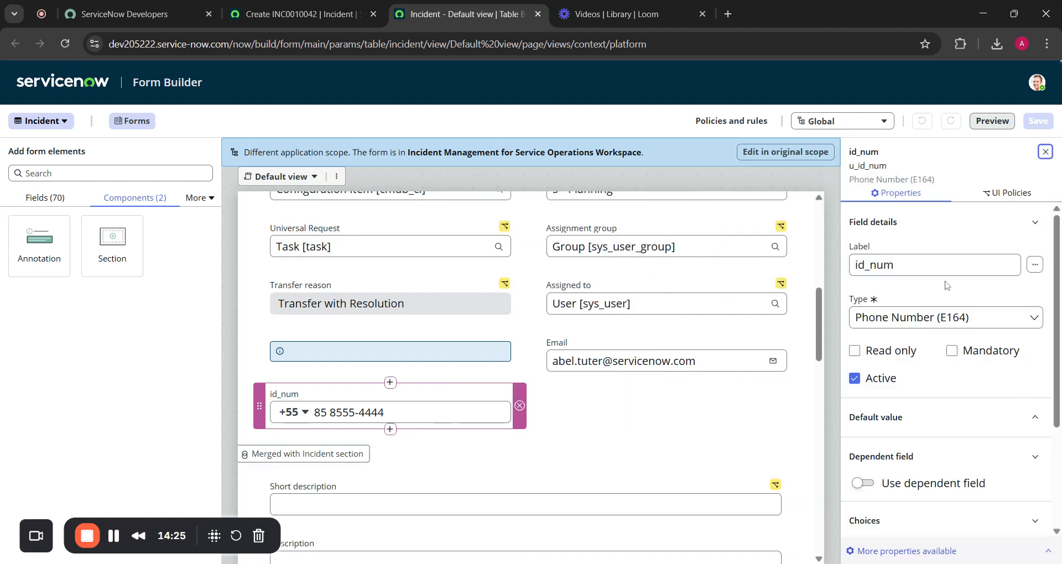
pyautogui.click(946, 318)
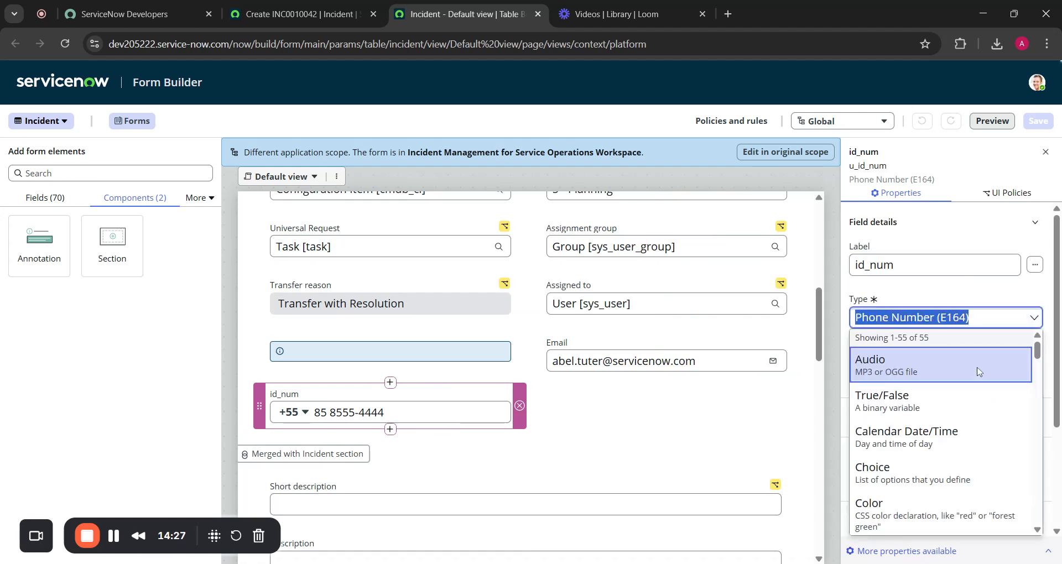
pyautogui.click(972, 304)
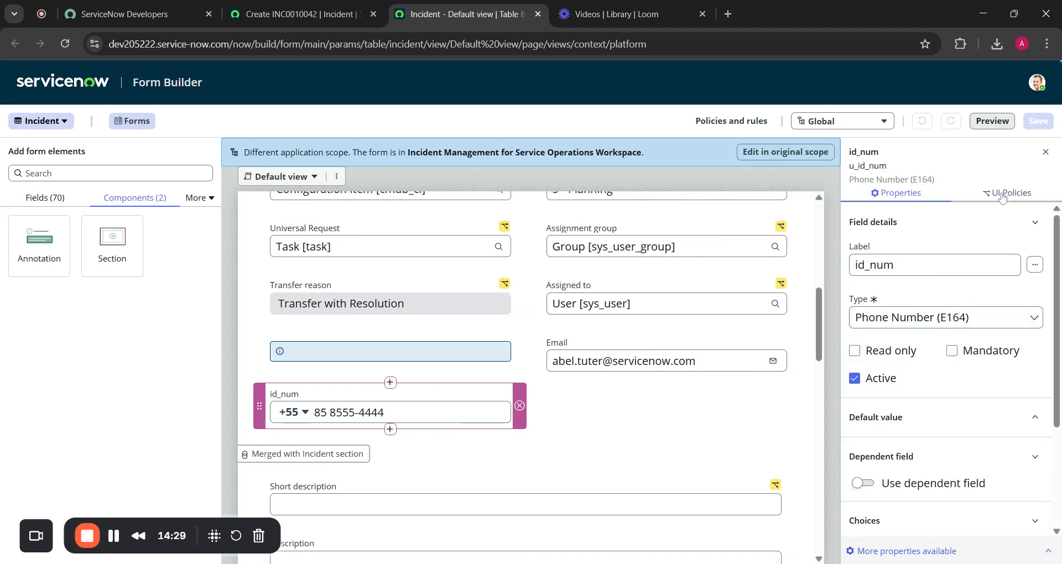
pyautogui.scroll(-3, 943, 453)
pyautogui.scroll(-1, 943, 452)
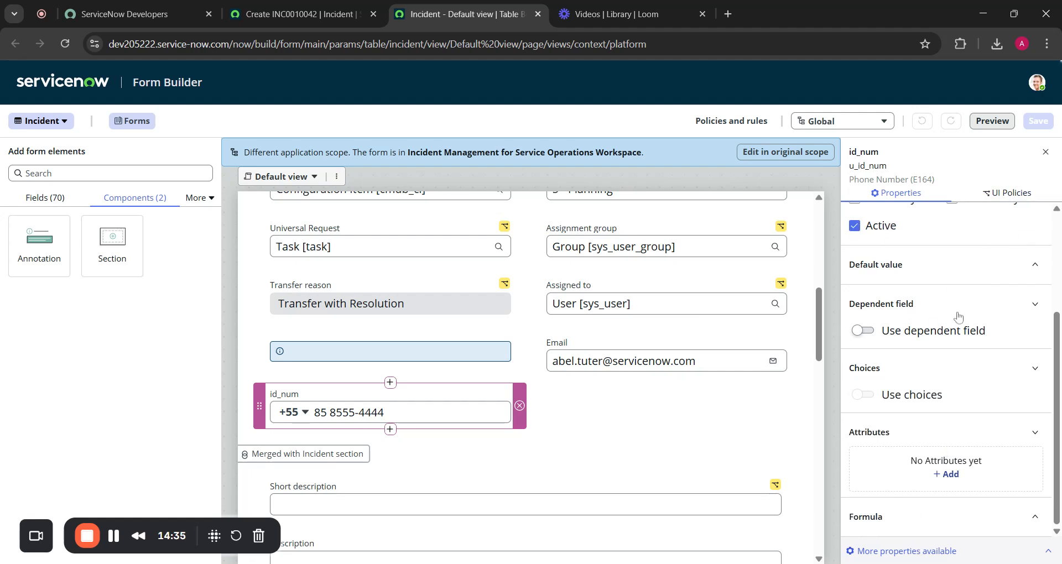
pyautogui.click(1045, 152)
pyautogui.click(326, 7)
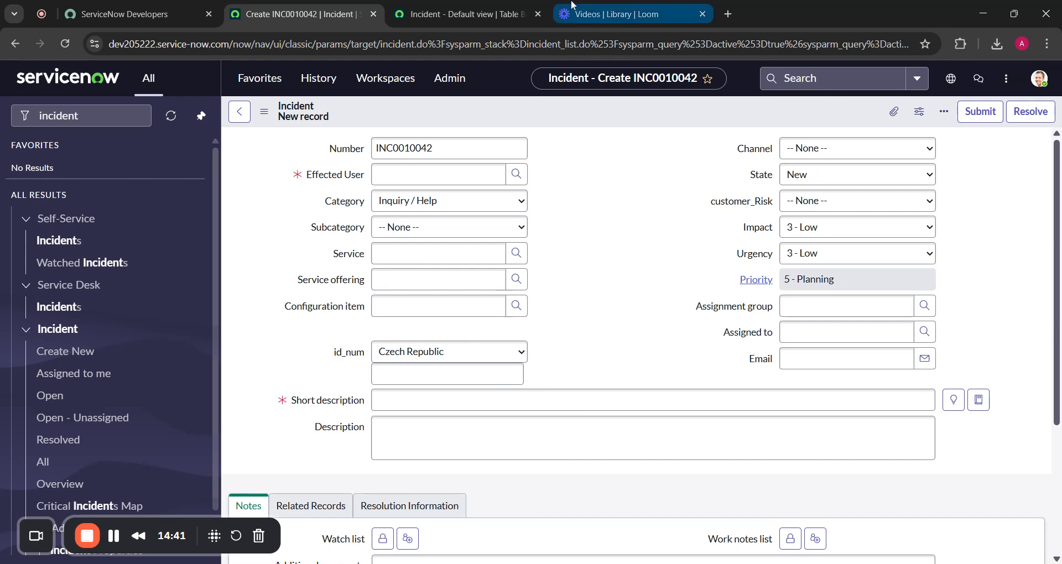
pyautogui.click(513, 17)
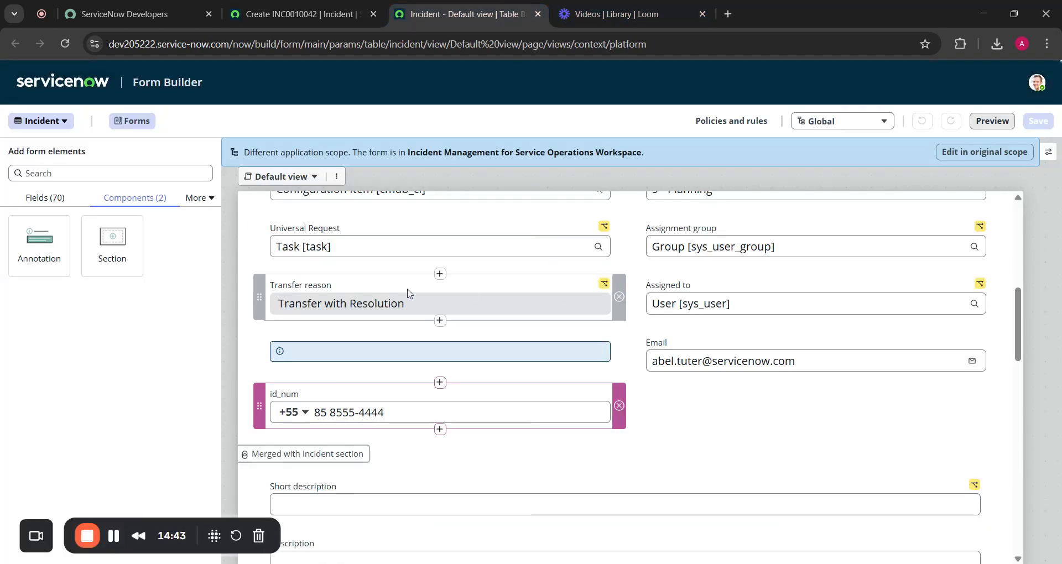